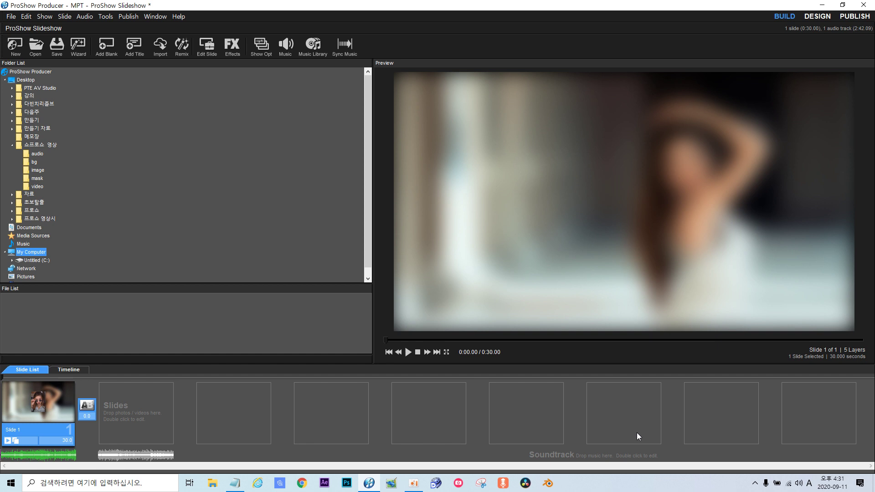
Step: Play the existing slide's preview, then stop it and return to the start of the show
{"action": "left_click", "coordinate": [407, 352]}
{"action": "left_click", "coordinate": [408, 352]}
{"action": "left_click_drag", "start_coordinate": [387, 340], "coordinate": [378, 340]}
Step: Delete the audio track from the show's soundtrack and apply the change
{"action": "left_click", "coordinate": [278, 47]}
{"action": "left_click", "coordinate": [205, 122]}
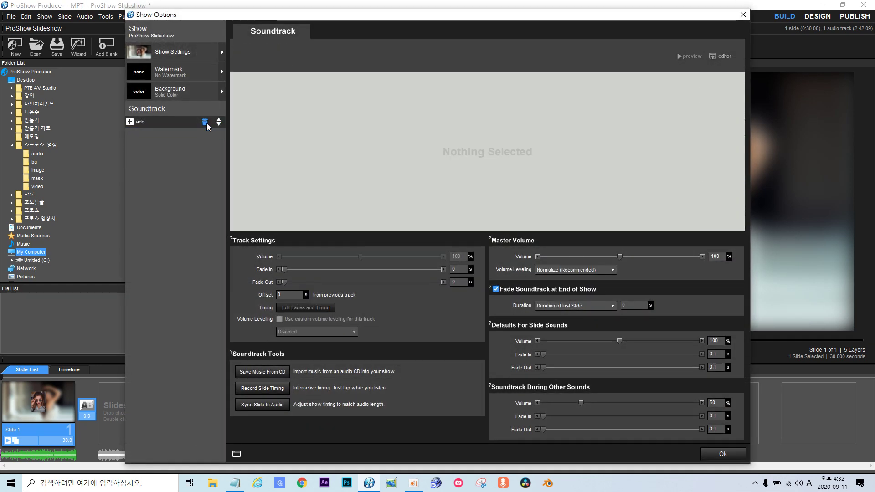
{"action": "left_click", "coordinate": [723, 454]}
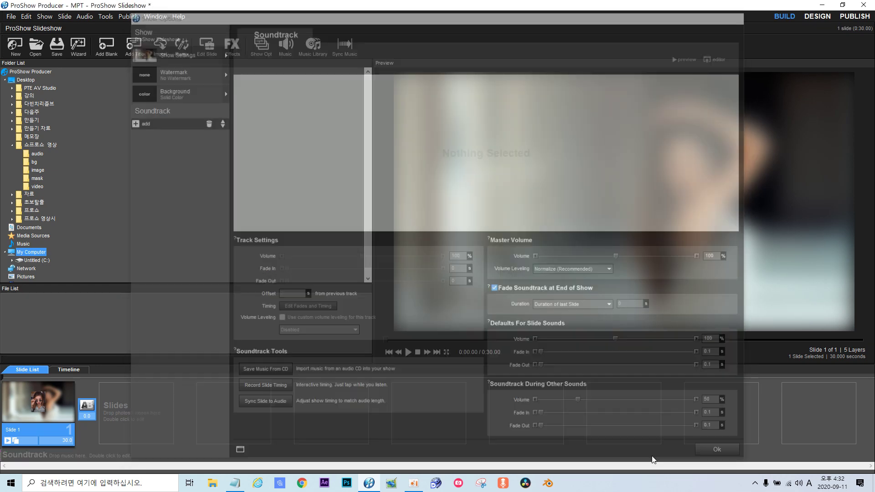
Step: Add a blank slide after slide 1 and remove the image from its background
{"action": "left_click", "coordinate": [150, 431]}
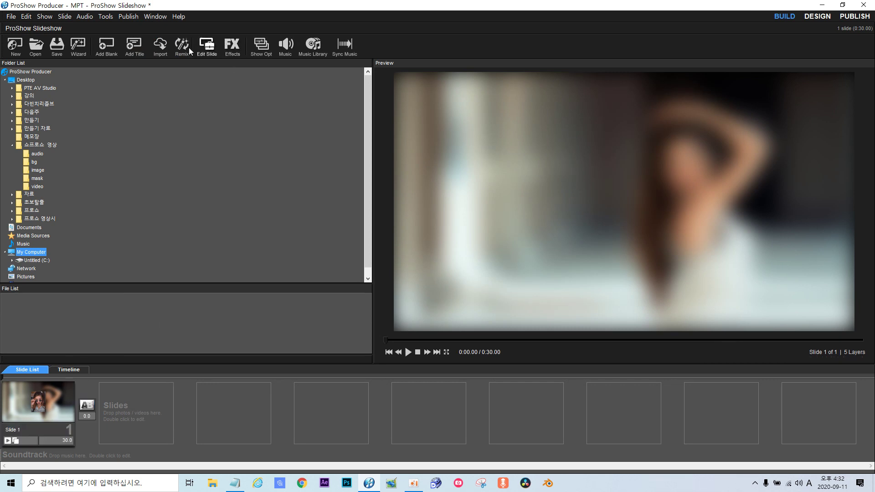
{"action": "left_click", "coordinate": [112, 40]}
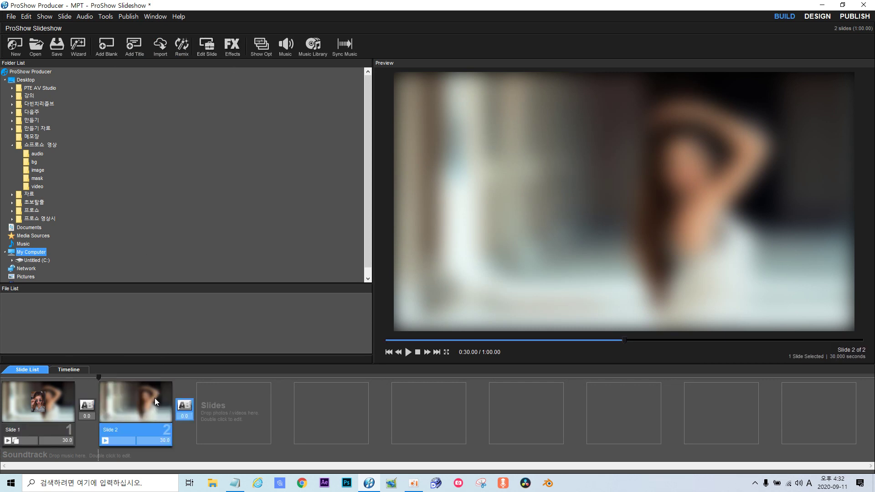
{"action": "double_click", "coordinate": [155, 397]}
{"action": "left_click", "coordinate": [223, 114]}
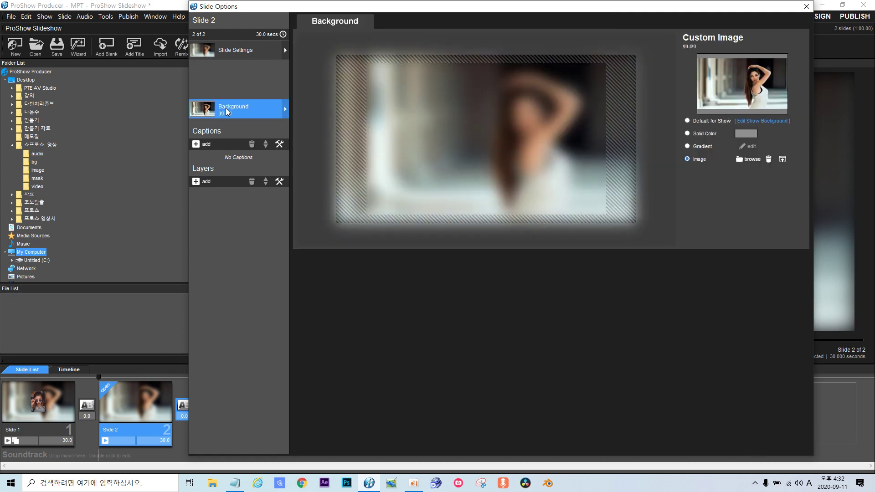
{"action": "left_click", "coordinate": [767, 159]}
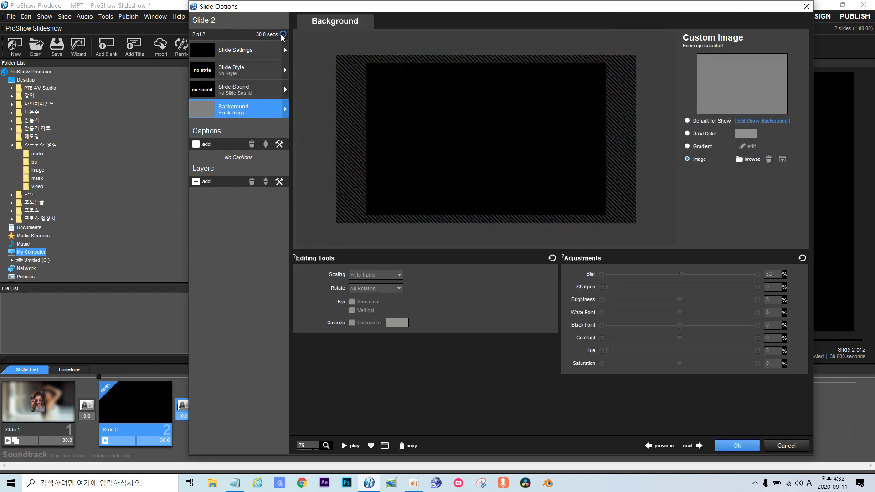
Step: Keep slide 2's time at 30 seconds and add the image aa from the image-a folder as a layer
{"action": "left_click", "coordinate": [283, 34]}
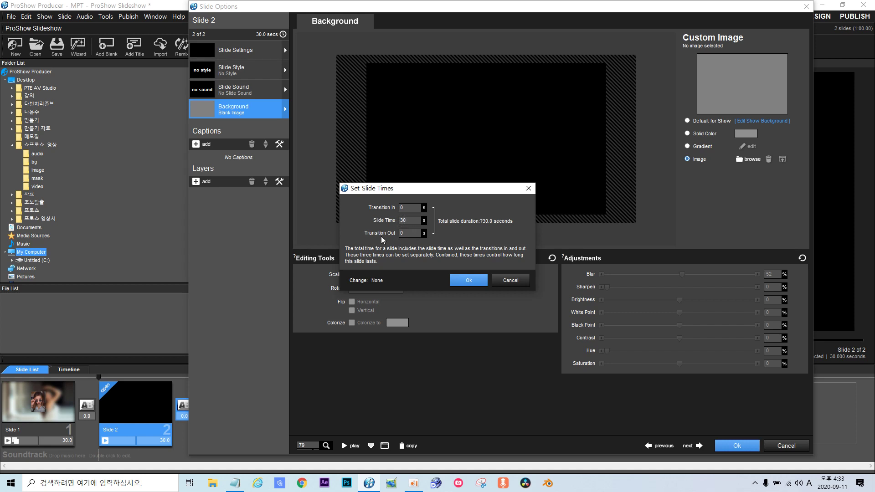
{"action": "left_click", "coordinate": [468, 279]}
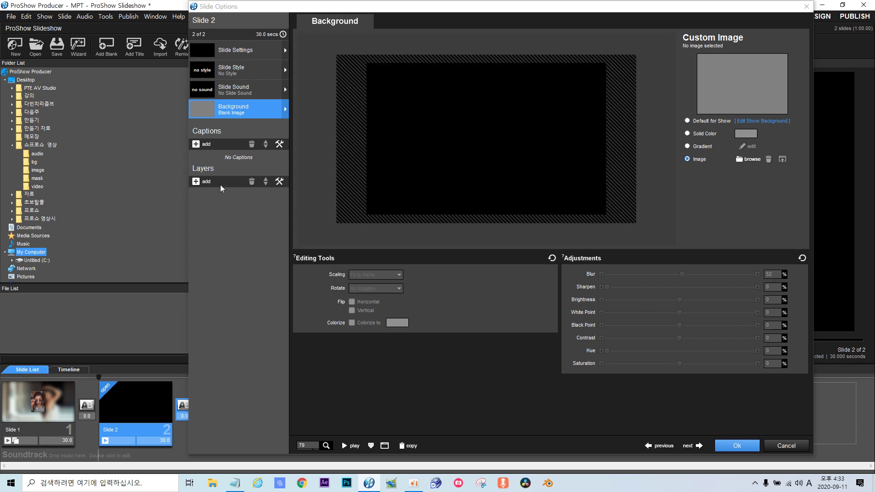
{"action": "left_click", "coordinate": [196, 181]}
{"action": "left_click", "coordinate": [210, 193]}
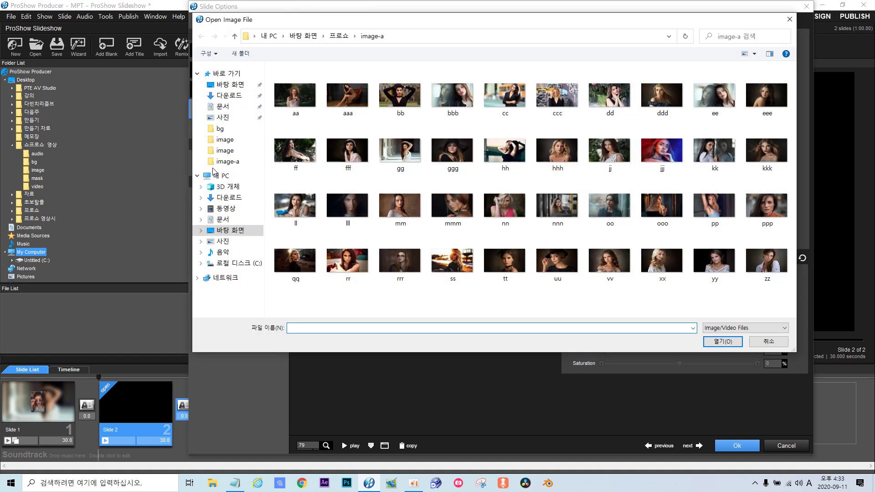
{"action": "double_click", "coordinate": [294, 95]}
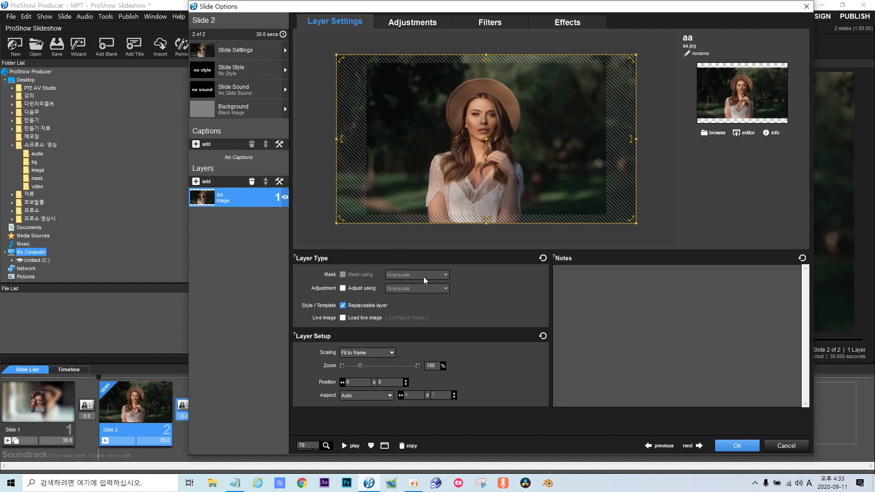
Step: Set the aa layer's zoom to 40% at keyframe 1 and copy the settings to the next keyframe
{"action": "left_click", "coordinate": [567, 22]}
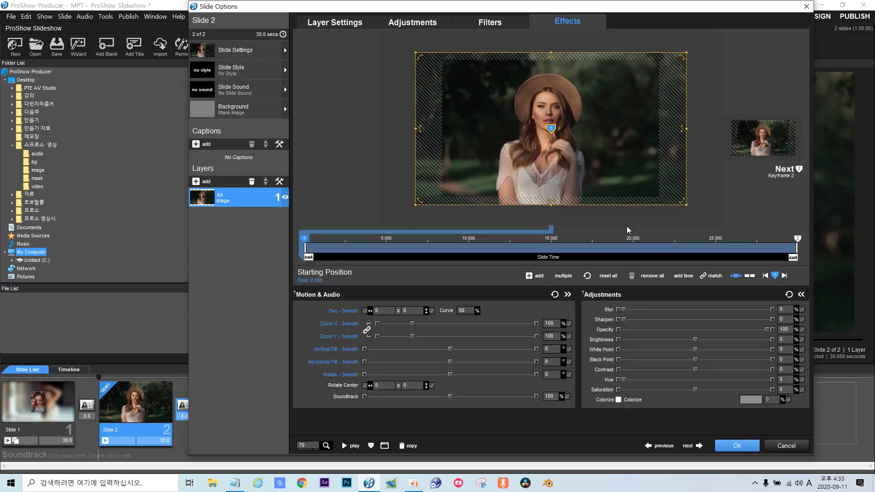
{"action": "double_click", "coordinate": [553, 324]}
{"action": "type", "text": "40"}
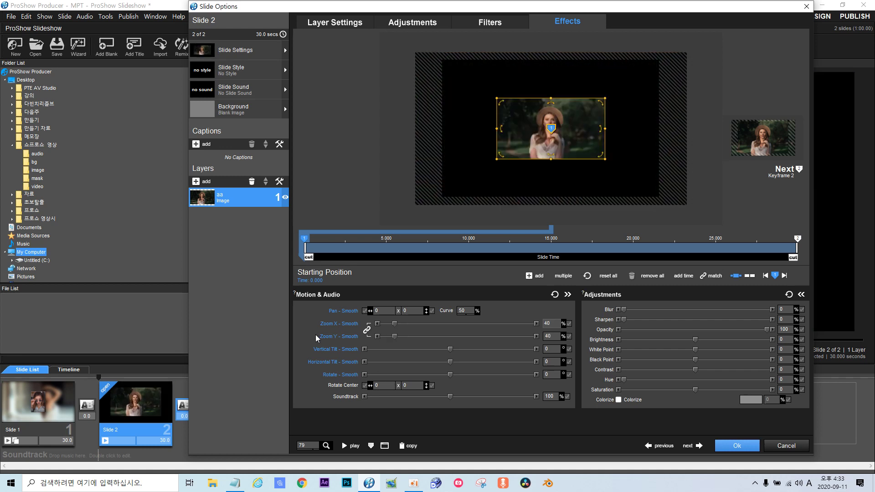
{"action": "right_click", "coordinate": [305, 240]}
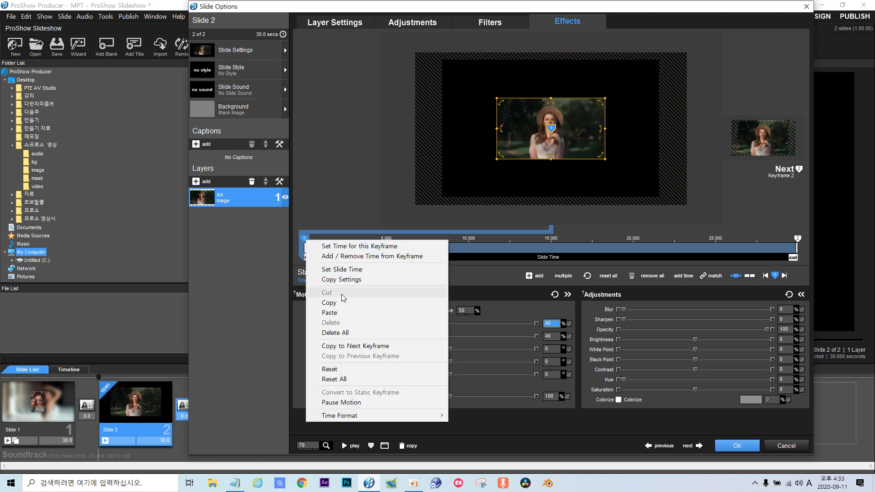
{"action": "left_click", "coordinate": [346, 346]}
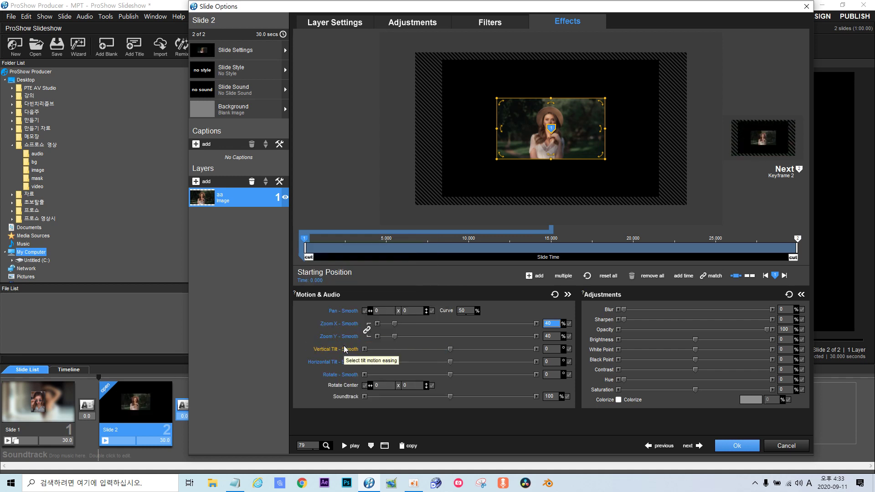
{"action": "left_click", "coordinate": [753, 142]}
{"action": "left_click", "coordinate": [346, 142]}
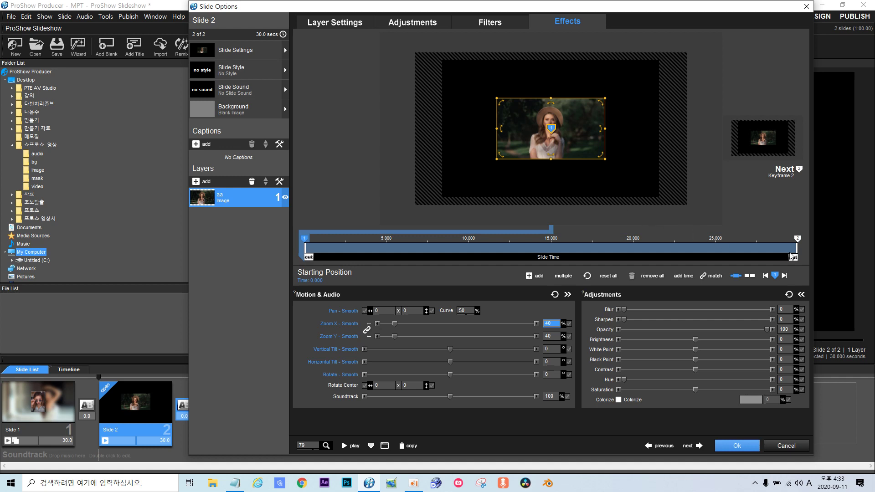
Step: Set the time of the aa layer's keyframe 2 to 5 seconds
{"action": "left_click", "coordinate": [797, 238]}
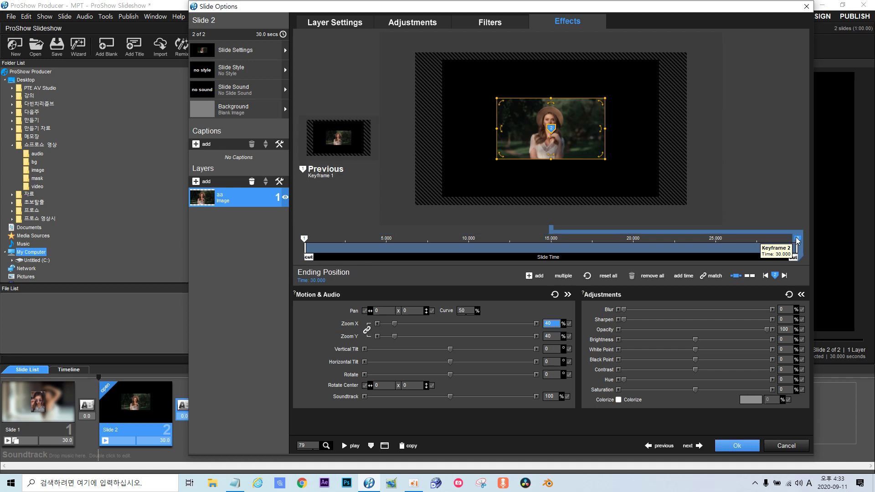
{"action": "left_click", "coordinate": [311, 280]}
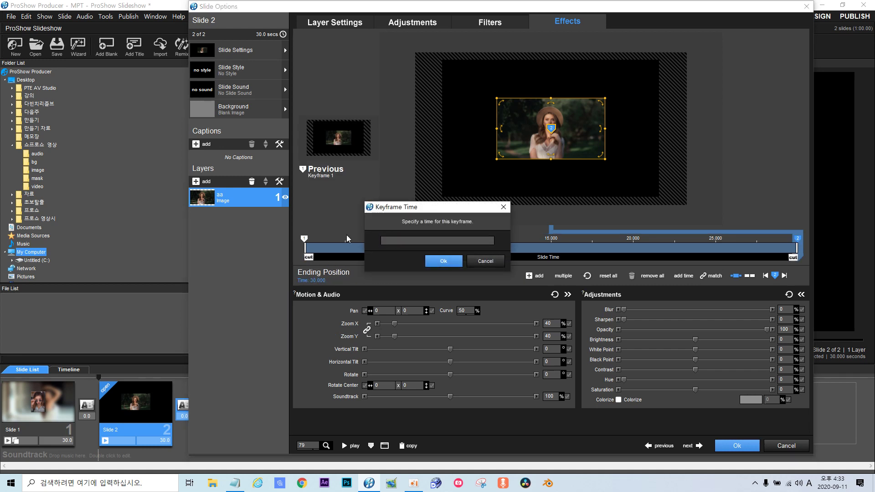
{"action": "type", "text": "5"}
{"action": "left_click", "coordinate": [430, 262]}
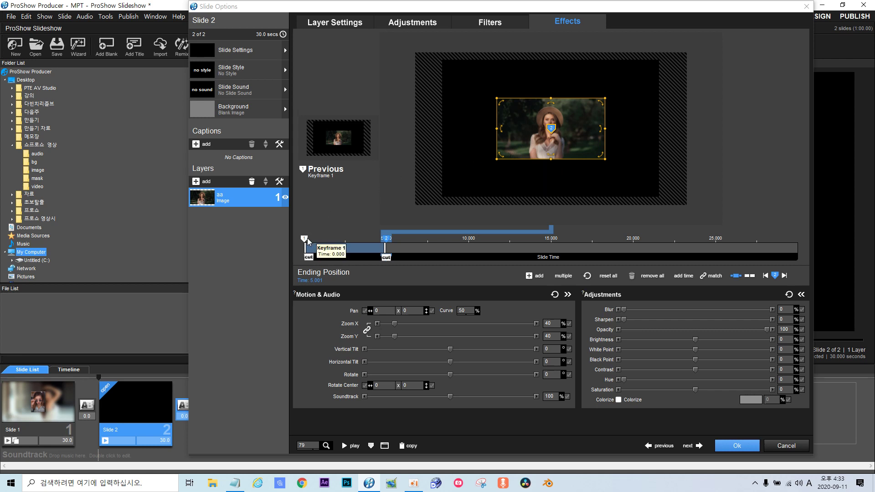
Step: Set the horizontal pan to -25 at keyframe 1 and copy the settings to keyframe 2
{"action": "left_click", "coordinate": [305, 238]}
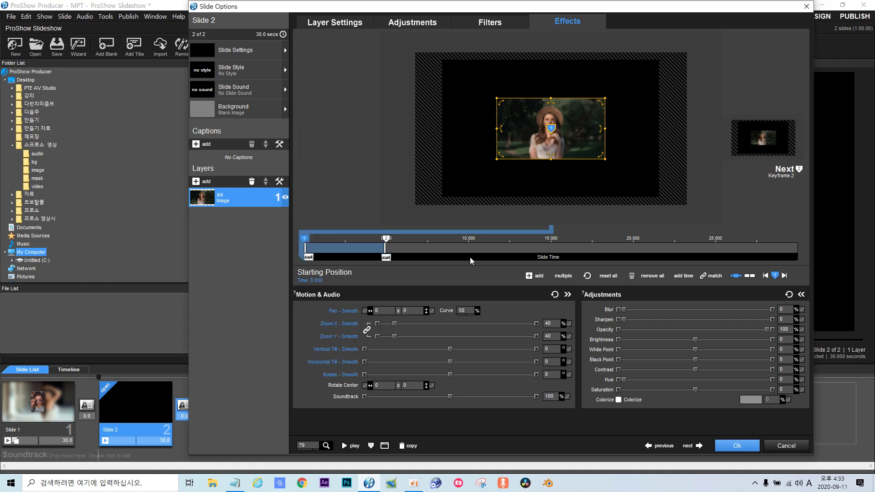
{"action": "left_click", "coordinate": [382, 313]}
{"action": "type", "text": "-2"}
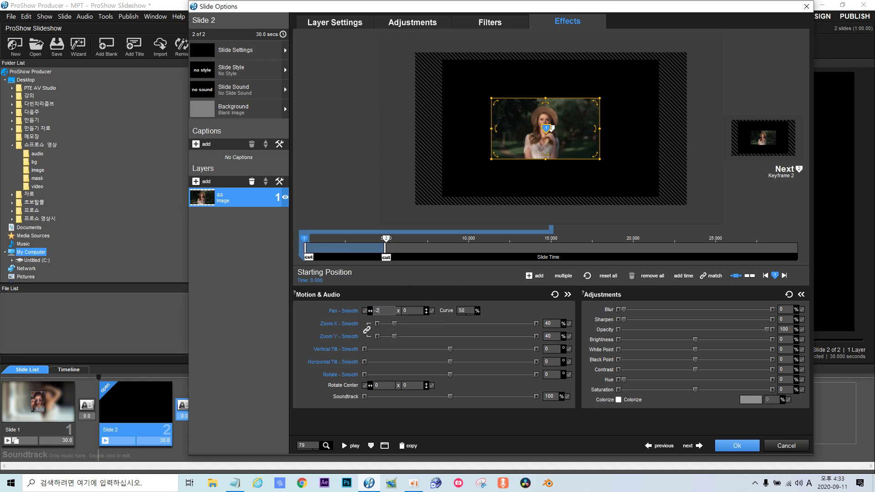
{"action": "type", "text": "5"}
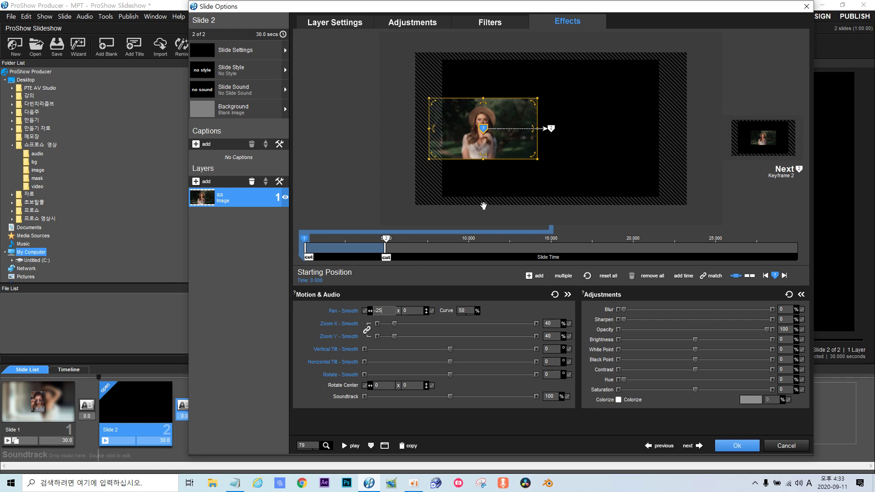
{"action": "right_click", "coordinate": [305, 241]}
{"action": "left_click", "coordinate": [351, 347]}
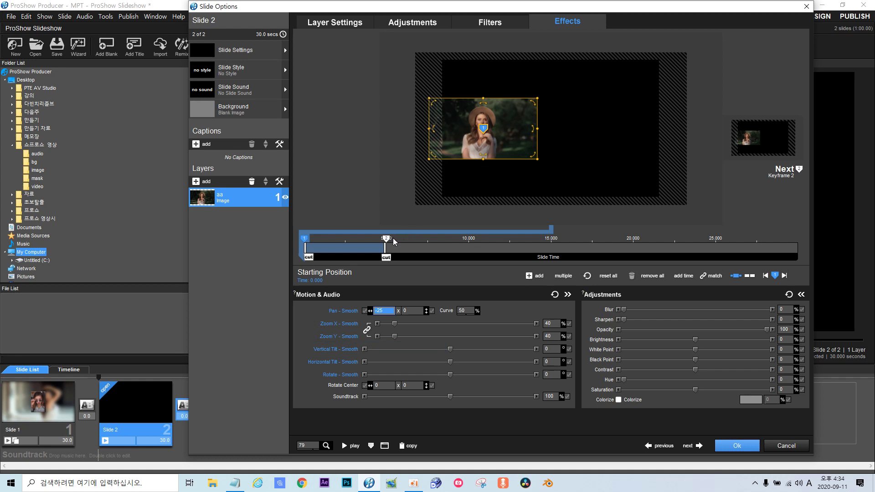
{"action": "left_click", "coordinate": [386, 237]}
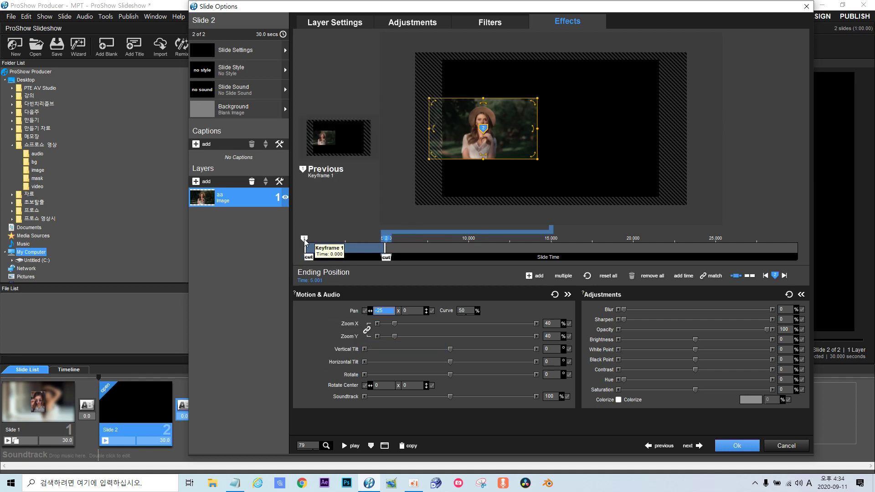
Step: Set the aa layer's zoom to 0% at keyframe 1
{"action": "left_click", "coordinate": [304, 238]}
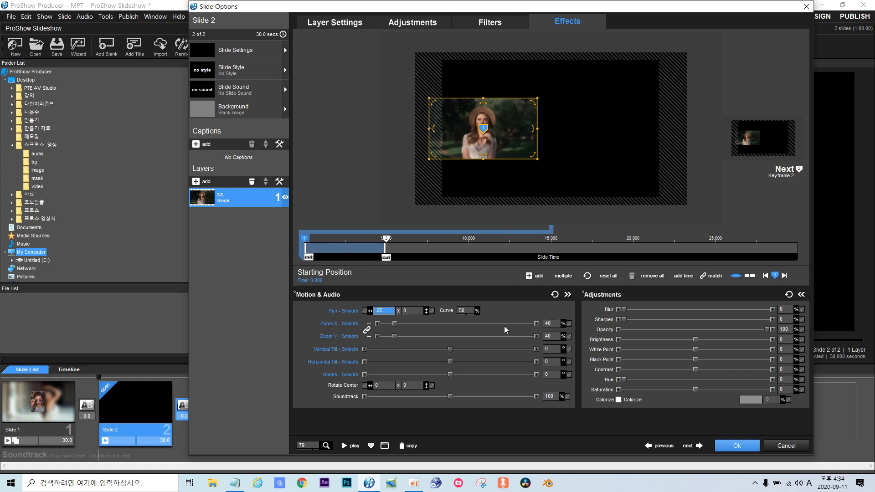
{"action": "left_click", "coordinate": [554, 325]}
{"action": "type", "text": "0"}
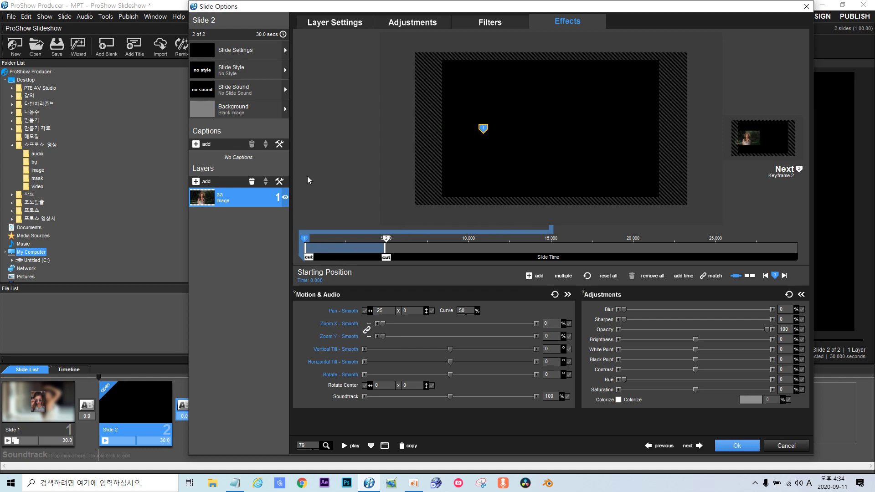
Step: Set the aa layer's rotation to 3600 degrees at keyframe 2
{"action": "left_click", "coordinate": [385, 238]}
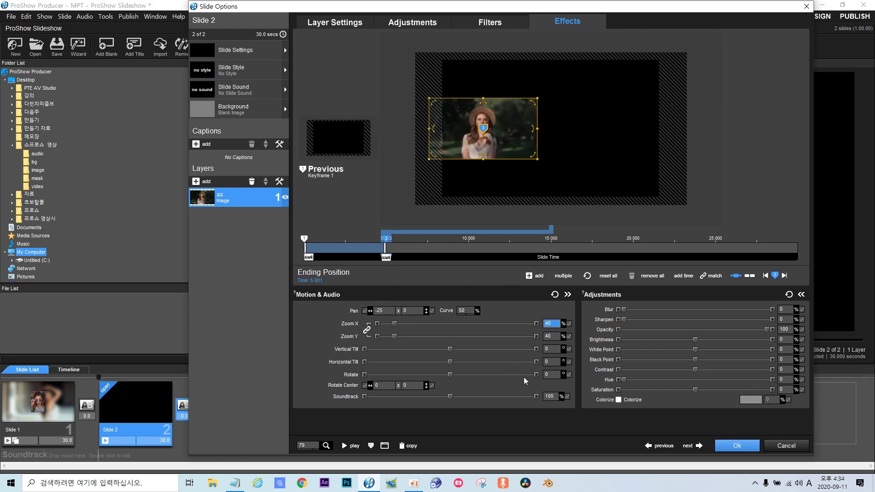
{"action": "left_click", "coordinate": [556, 374]}
{"action": "type", "text": "3600"}
{"action": "left_click", "coordinate": [312, 258]}
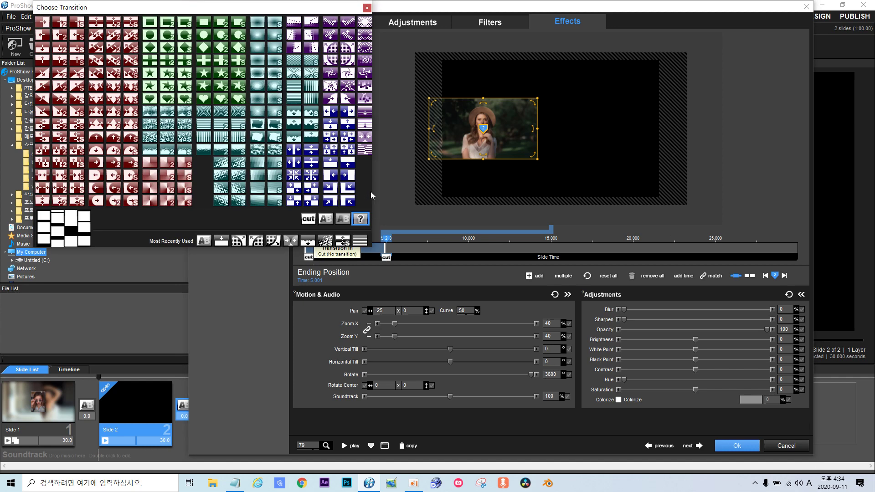
{"action": "left_click", "coordinate": [316, 256]}
{"action": "left_click_drag", "start_coordinate": [316, 256], "coordinate": [387, 262]}
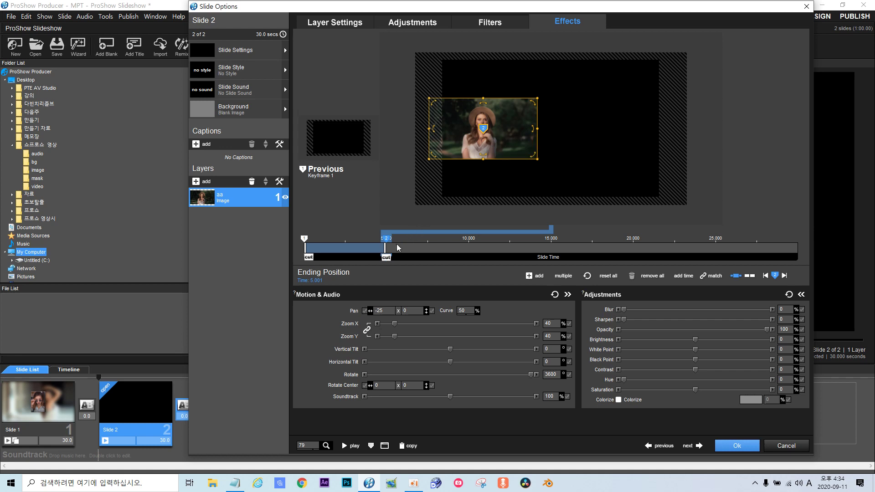
Step: Add a third keyframe after keyframe 2 and set its time to 7.5 seconds
{"action": "double_click", "coordinate": [428, 240]}
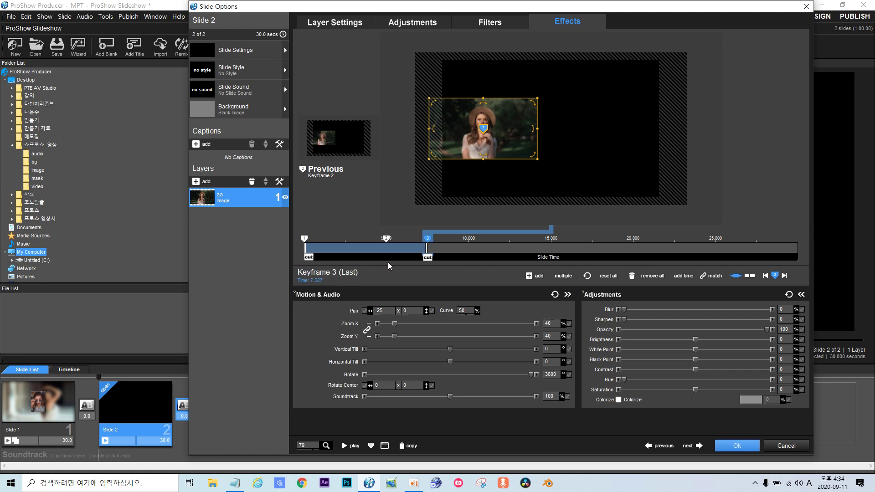
{"action": "left_click", "coordinate": [318, 282]}
{"action": "type", "text": "7.5"}
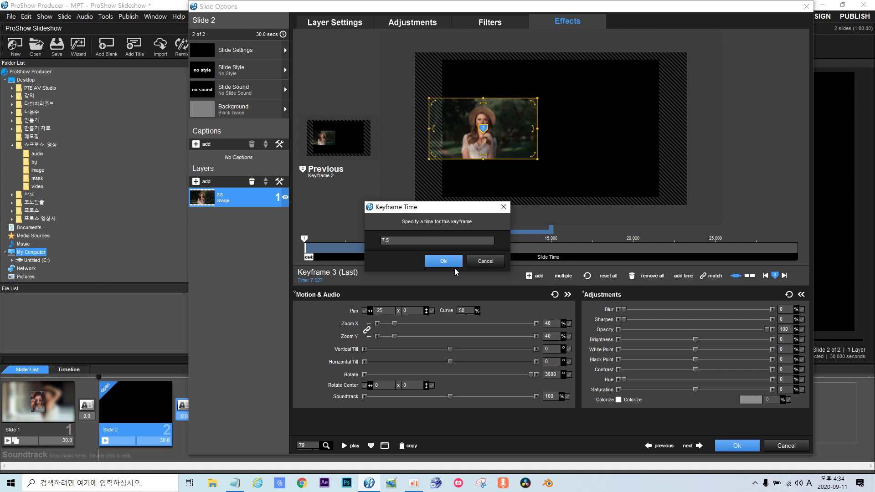
{"action": "left_click", "coordinate": [433, 260]}
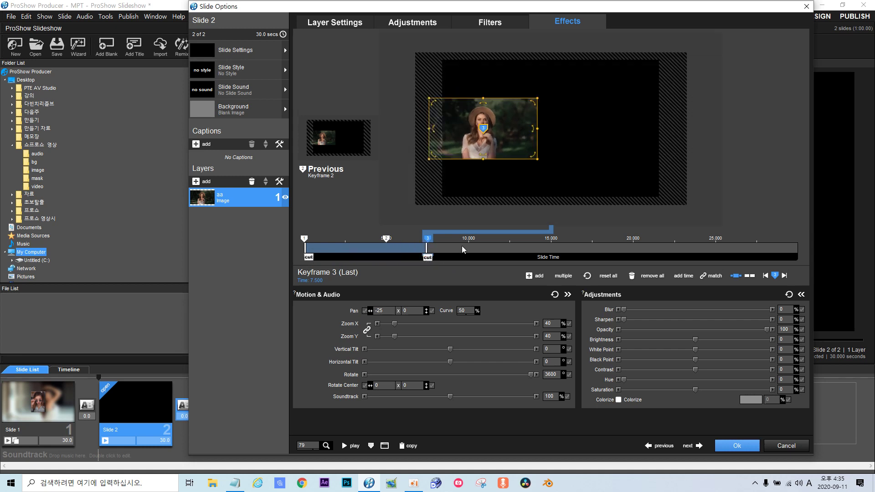
Step: Add a fourth keyframe at 10 seconds and set its vertical pan to 75
{"action": "double_click", "coordinate": [469, 241]}
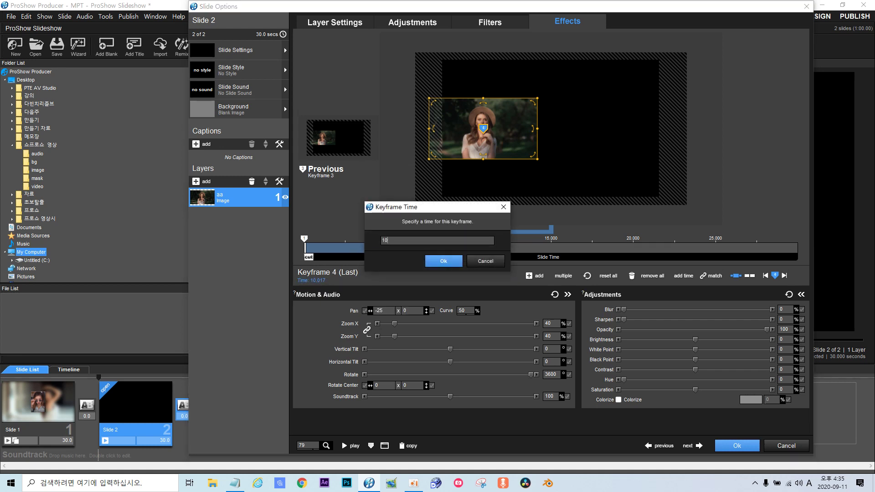
{"action": "left_click", "coordinate": [444, 261]}
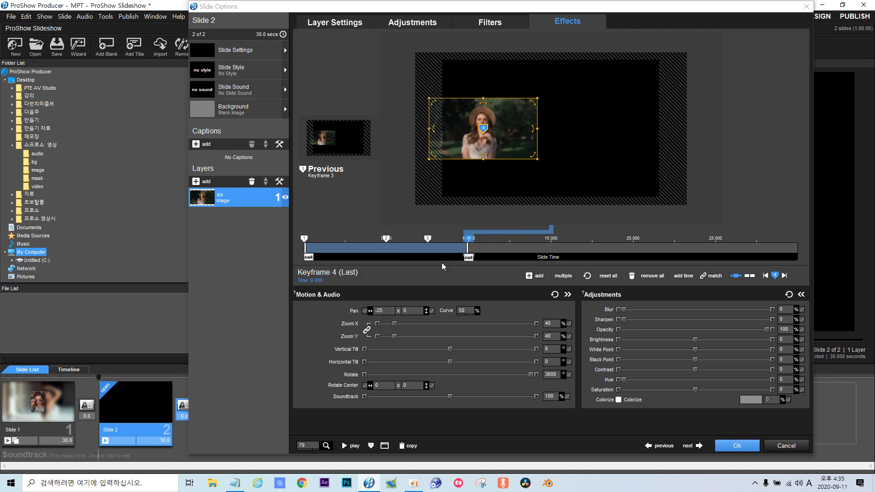
{"action": "left_click", "coordinate": [411, 311]}
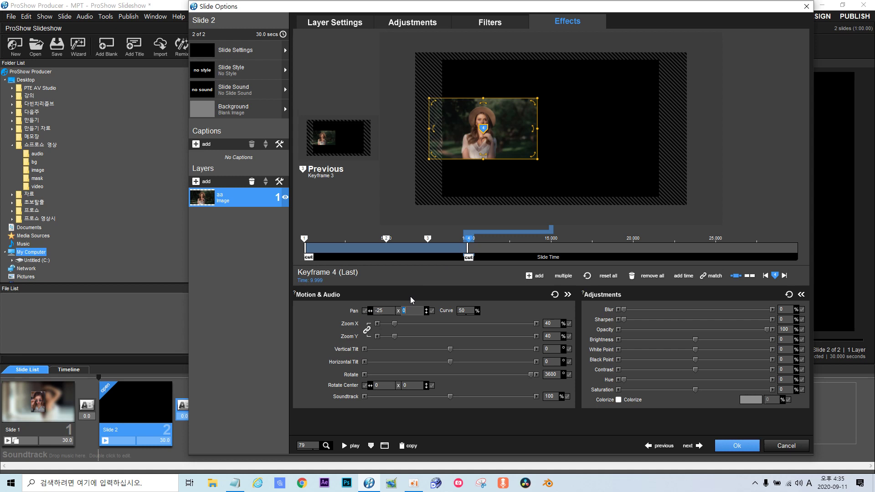
{"action": "type", "text": "75"}
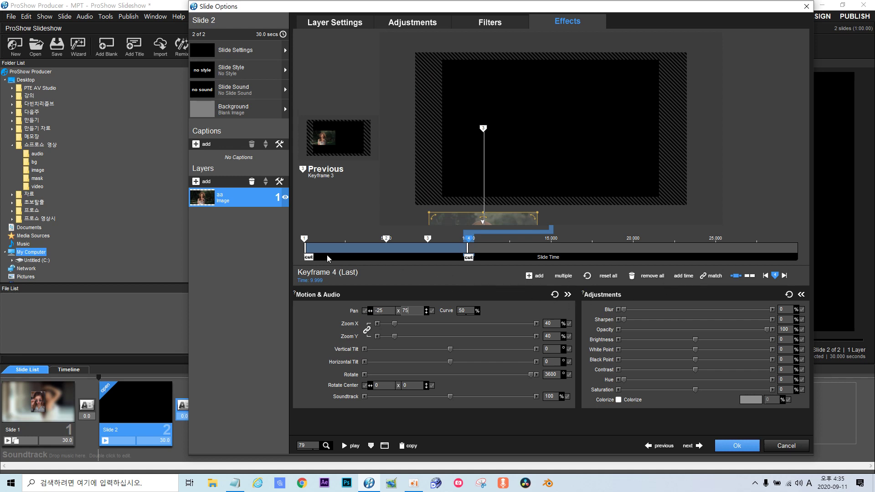
Step: Preview the aa layer's spin-in, hold and exit animation over the slide timeline
{"action": "left_click_drag", "start_coordinate": [326, 256], "coordinate": [308, 257]}
{"action": "left_click", "coordinate": [347, 446]}
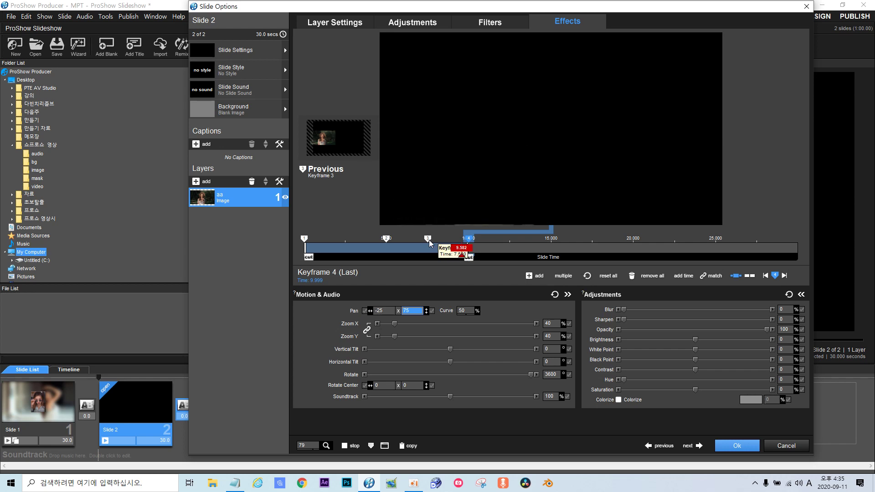
{"action": "left_click", "coordinate": [351, 446]}
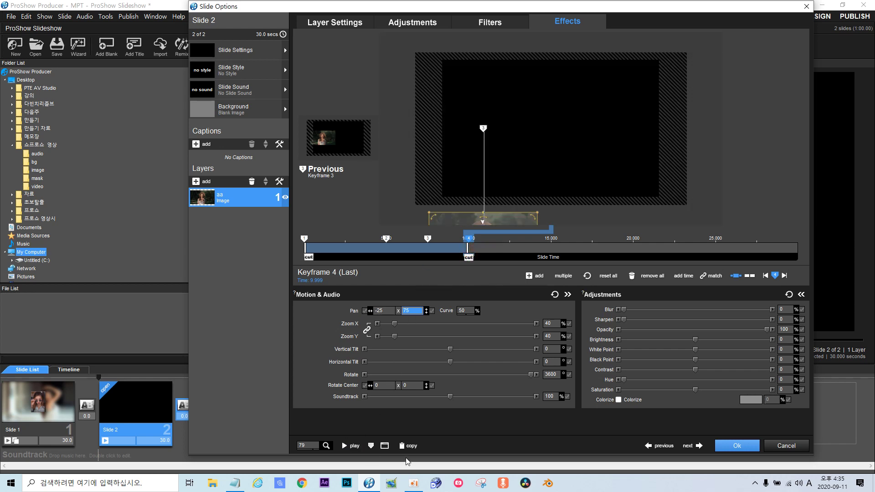
Step: Duplicate the aa layer and set the top copy's horizontal pan to 25 at keyframe 1
{"action": "right_click", "coordinate": [244, 198]}
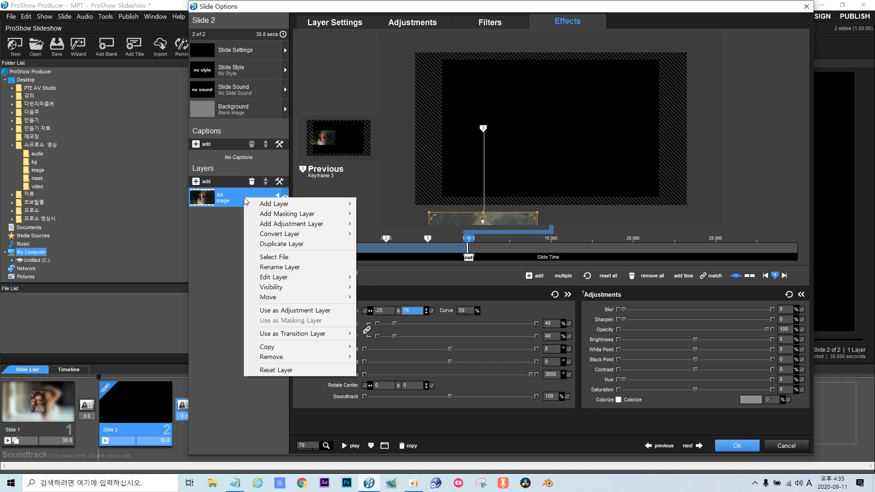
{"action": "left_click", "coordinate": [275, 244]}
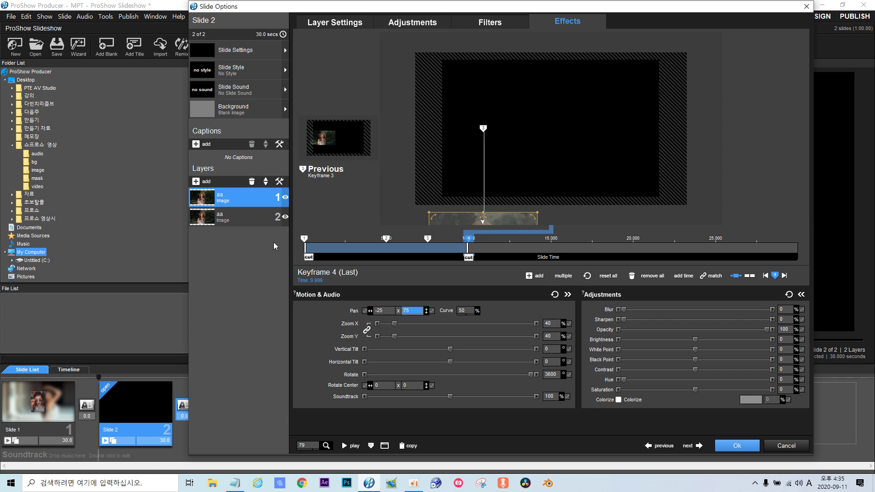
{"action": "left_click", "coordinate": [304, 238]}
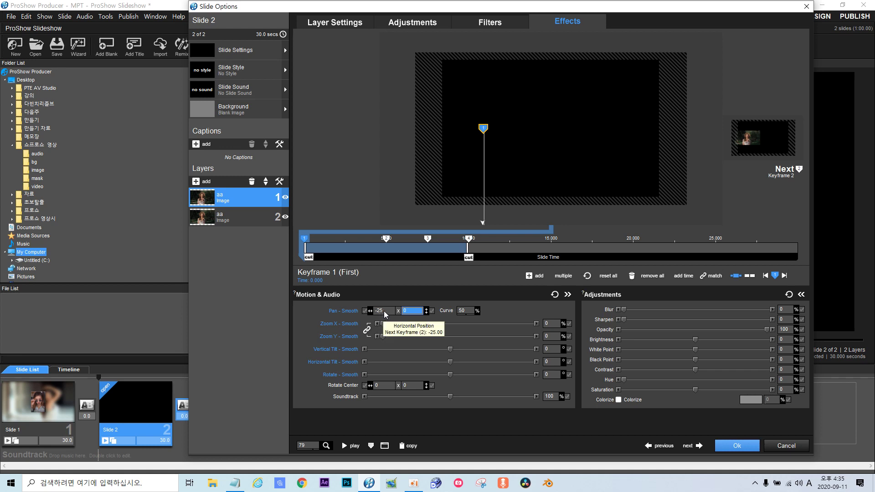
{"action": "left_click", "coordinate": [401, 270]}
{"action": "type", "text": "2"}
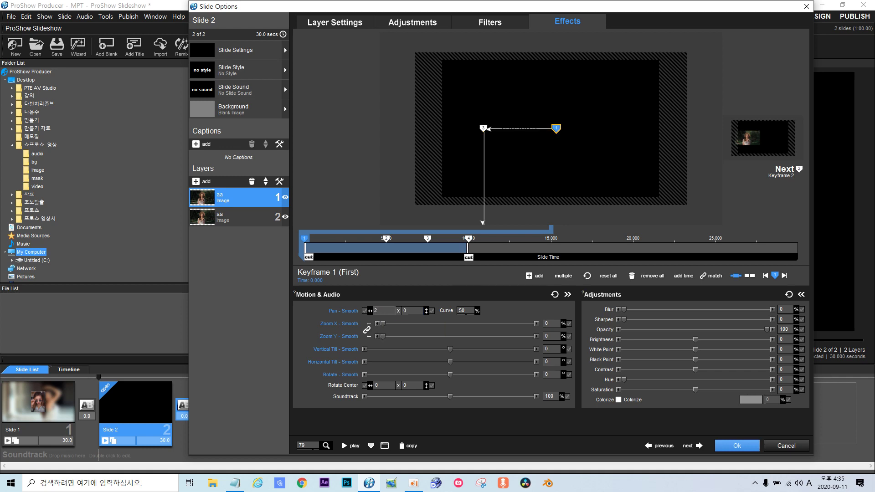
{"action": "type", "text": "5"}
Step: Set the top aa layer's horizontal pan to 25 at keyframes 2 and 3
{"action": "left_click", "coordinate": [386, 238]}
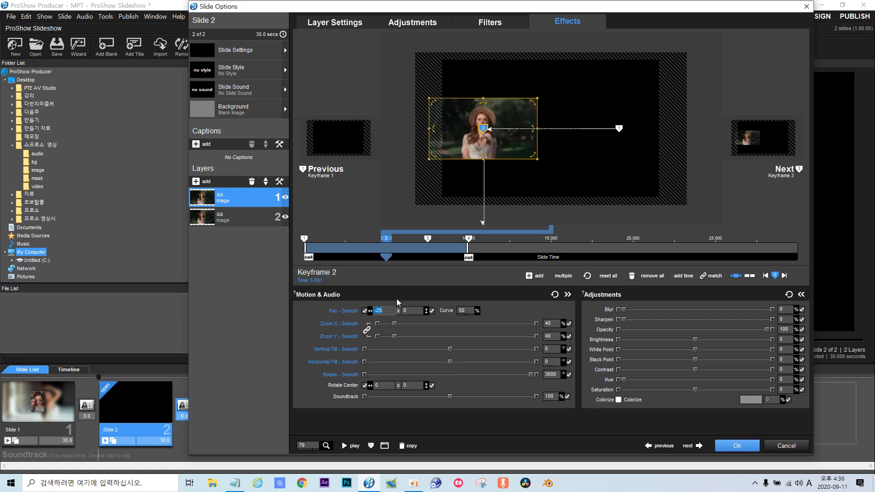
{"action": "type", "text": "25"}
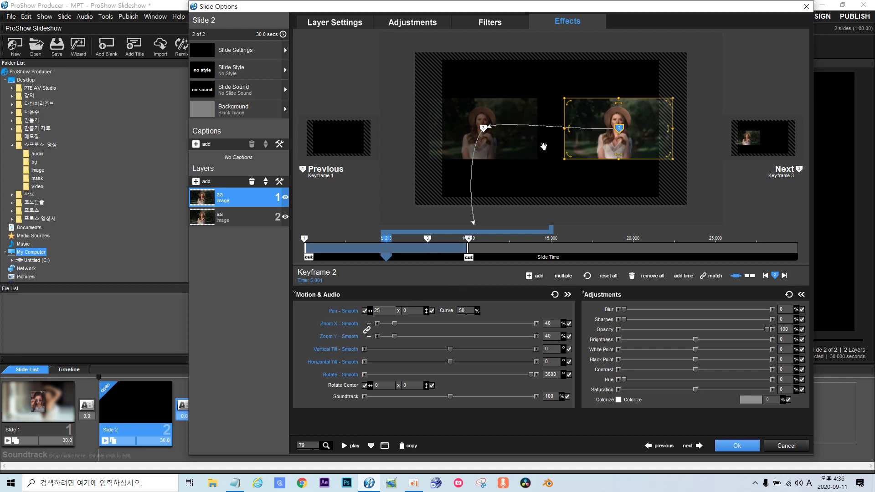
{"action": "left_click", "coordinate": [428, 238]}
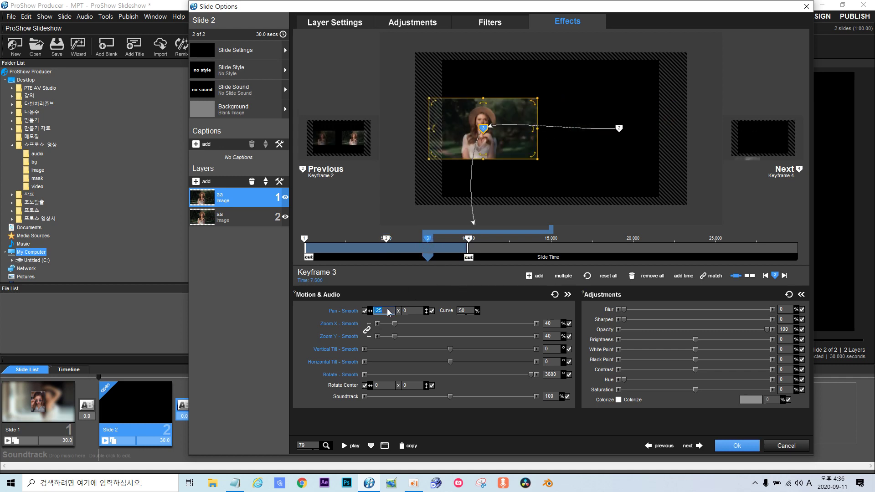
{"action": "key", "text": "BackSpace"}
{"action": "type", "text": "2"}
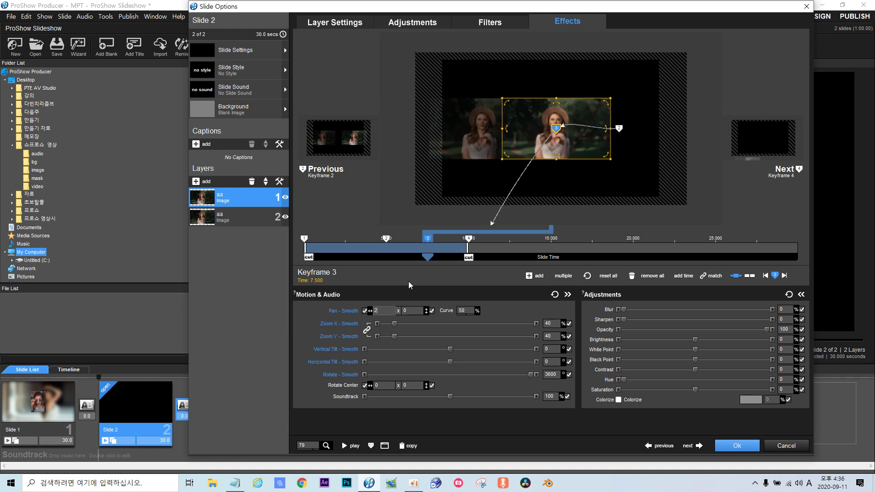
{"action": "type", "text": "5"}
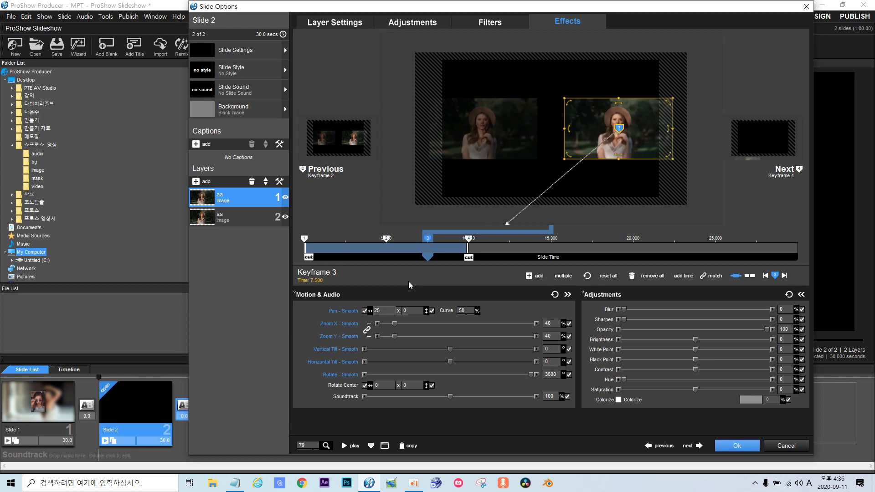
Step: Set the top aa layer's horizontal pan to 25 at keyframe 4
{"action": "left_click", "coordinate": [469, 238]}
{"action": "left_click", "coordinate": [390, 310]}
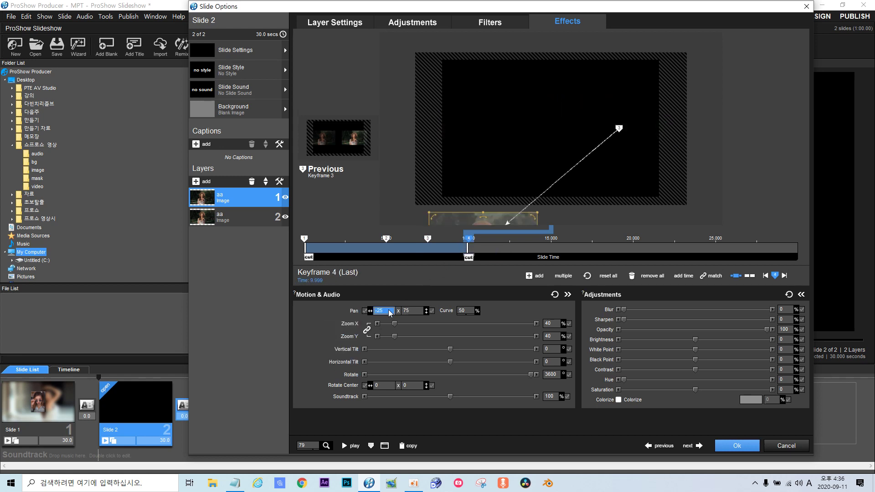
{"action": "type", "text": "2"}
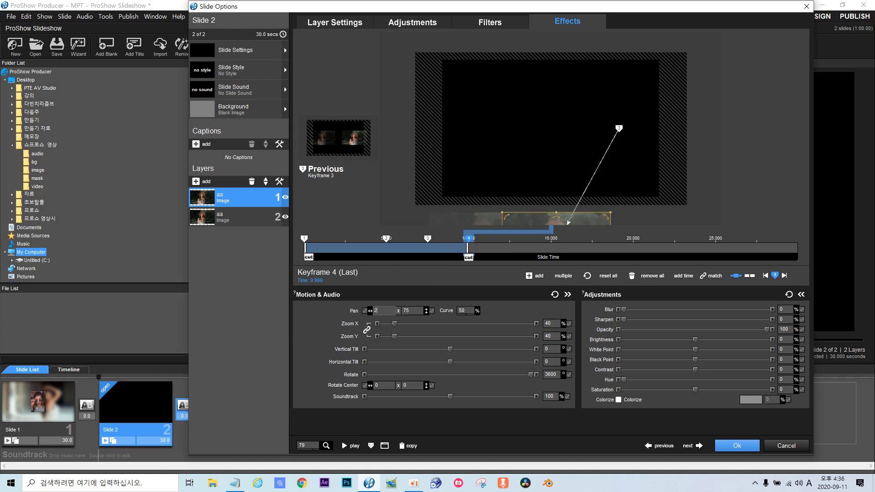
{"action": "type", "text": "5"}
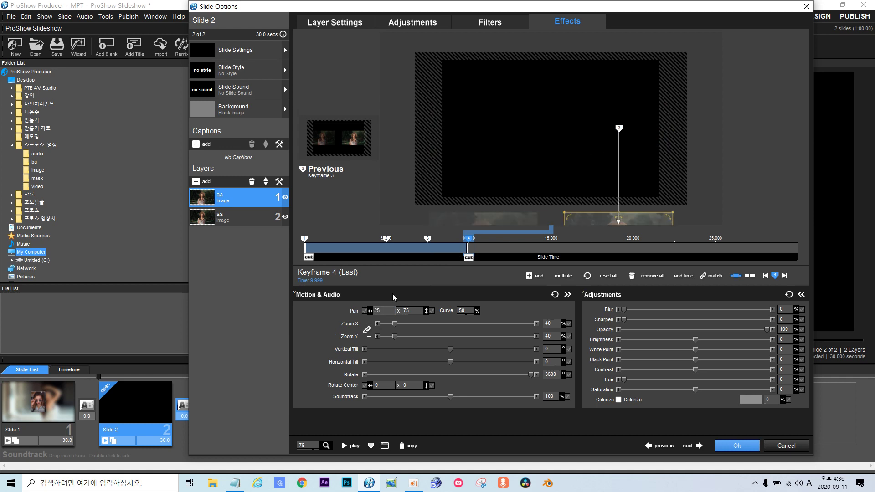
Step: Preview the two-photo animation and move the top layer's keyframe 4 earlier to about 9.2 seconds
{"action": "left_click", "coordinate": [345, 446]}
{"action": "mouse_move", "coordinate": [432, 258]}
{"action": "left_mouse_down"}
{"action": "mouse_move", "coordinate": [450, 258]}
{"action": "mouse_move", "coordinate": [439, 258]}
{"action": "left_mouse_up"}
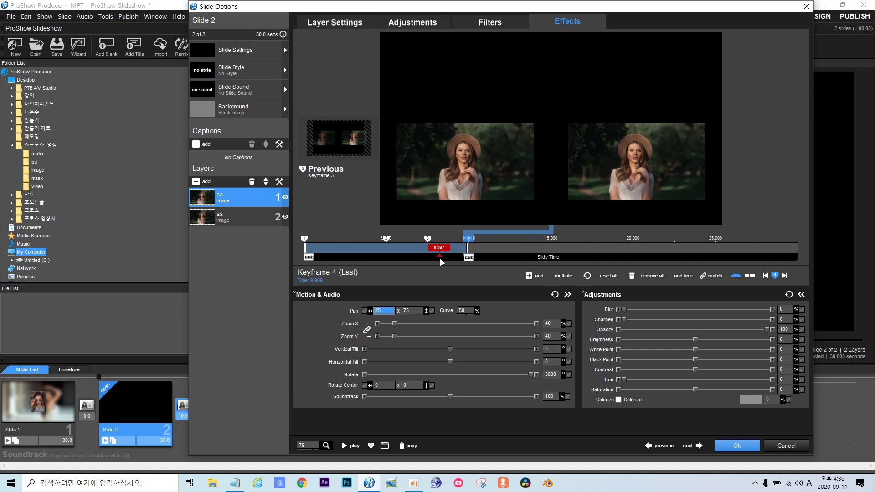
{"action": "left_click_drag", "start_coordinate": [439, 259], "coordinate": [454, 240]}
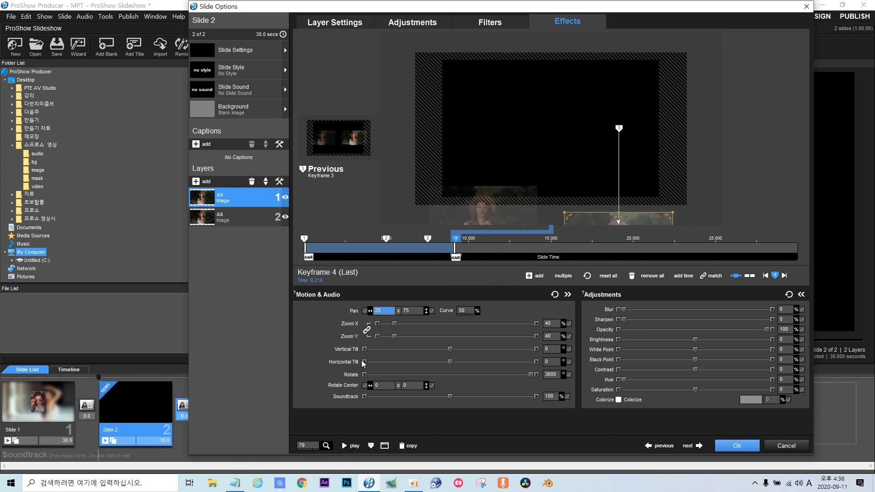
{"action": "mouse_move", "coordinate": [327, 259]}
{"action": "left_mouse_down"}
{"action": "mouse_move", "coordinate": [445, 272]}
{"action": "mouse_move", "coordinate": [425, 272]}
{"action": "mouse_move", "coordinate": [436, 273]}
{"action": "left_mouse_up"}
Step: Replace the photo of the second aa layer with the image aaa from the image-a folder
{"action": "right_click", "coordinate": [227, 195]}
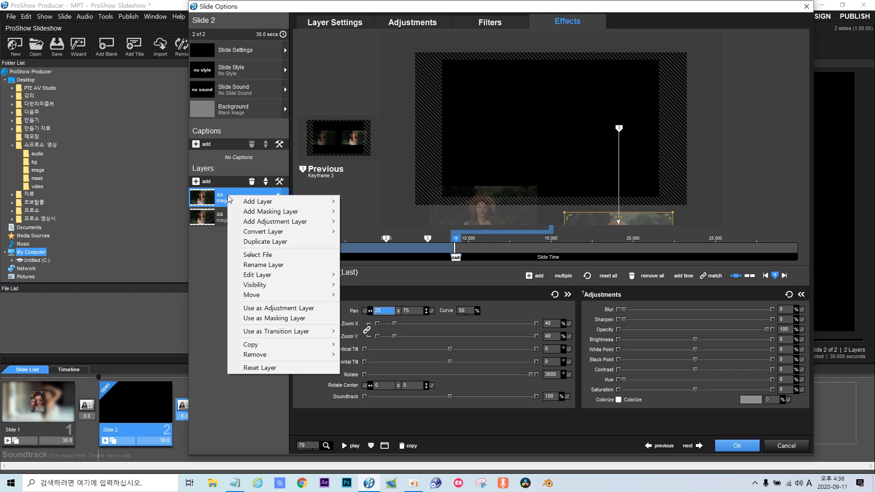
{"action": "left_click", "coordinate": [217, 222]}
{"action": "right_click", "coordinate": [209, 212]}
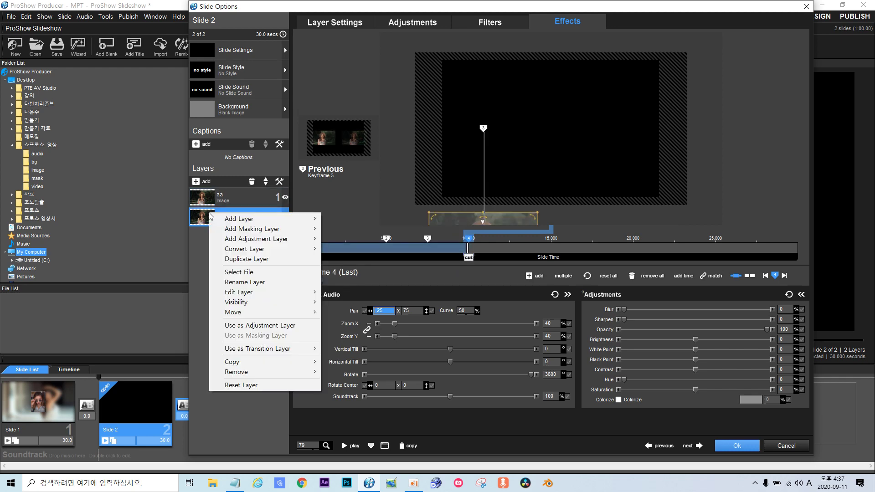
{"action": "left_click", "coordinate": [241, 272]}
{"action": "left_click", "coordinate": [351, 96]}
{"action": "double_click", "coordinate": [351, 96]}
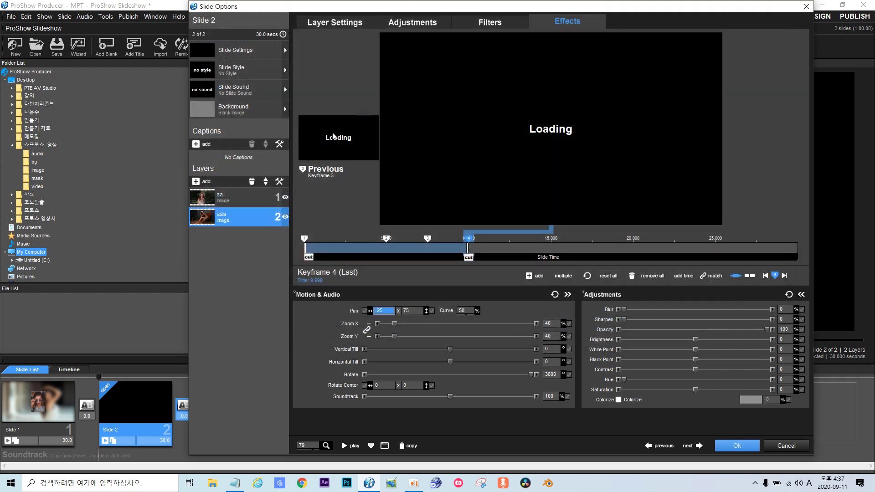
Step: Preview the animation of both photos and compare the keyframe 4 timing of the two layers
{"action": "left_click", "coordinate": [342, 447]}
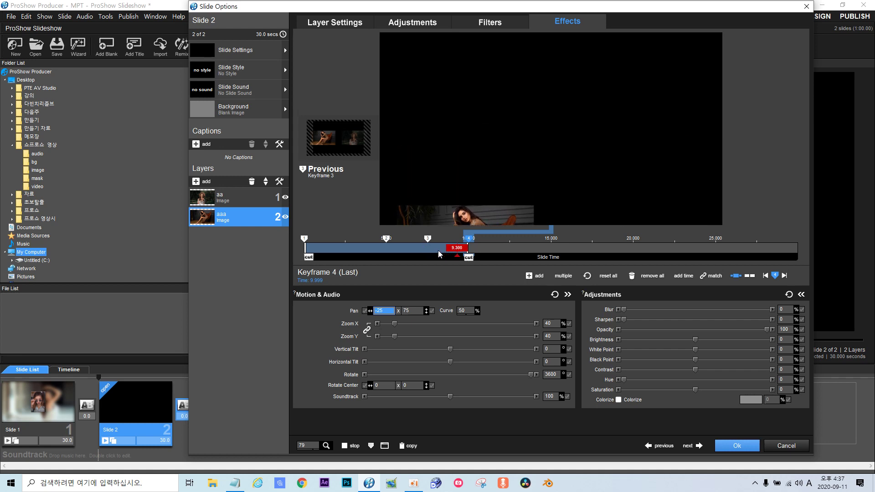
{"action": "left_click", "coordinate": [345, 446]}
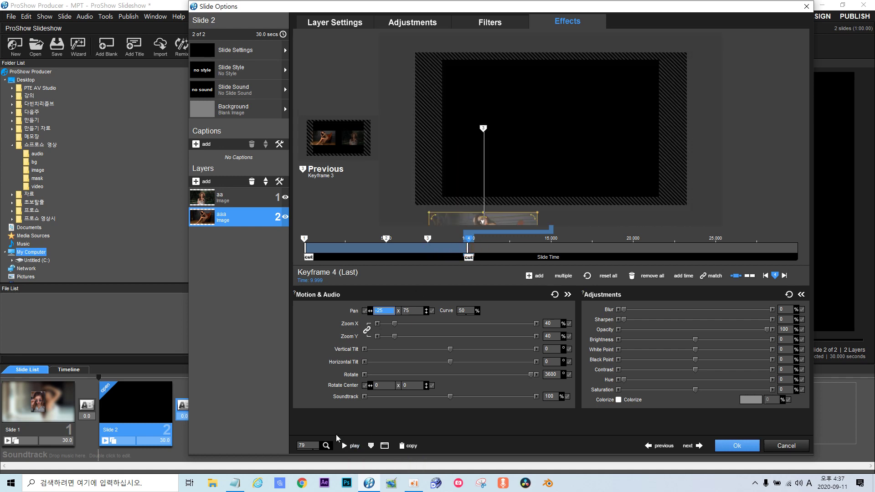
{"action": "left_click", "coordinate": [209, 201]}
{"action": "left_click", "coordinate": [211, 215]}
Step: Set the time of the aaa layer's keyframe 4 to 10 seconds
{"action": "left_click", "coordinate": [316, 281]}
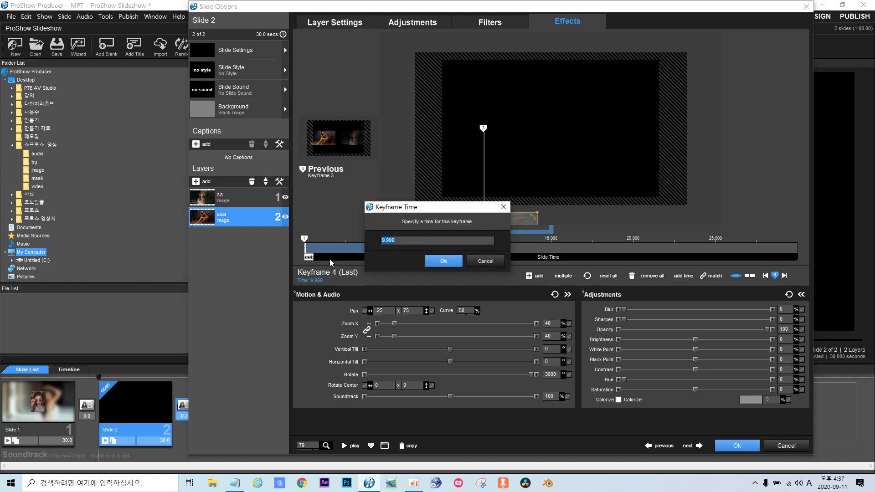
{"action": "type", "text": "10"}
{"action": "left_click", "coordinate": [431, 261]}
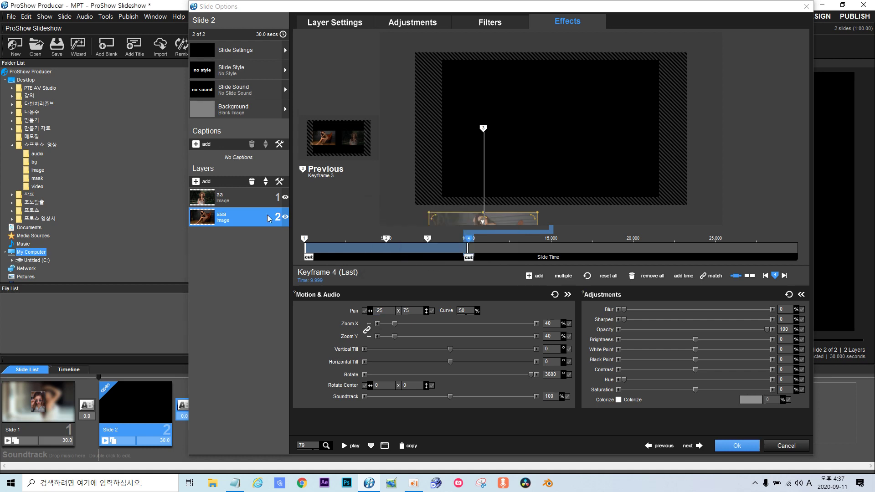
Step: Add the upright portrait image aa from a neighbouring image folder as a new top layer
{"action": "left_click", "coordinate": [203, 199]}
{"action": "left_click", "coordinate": [196, 182]}
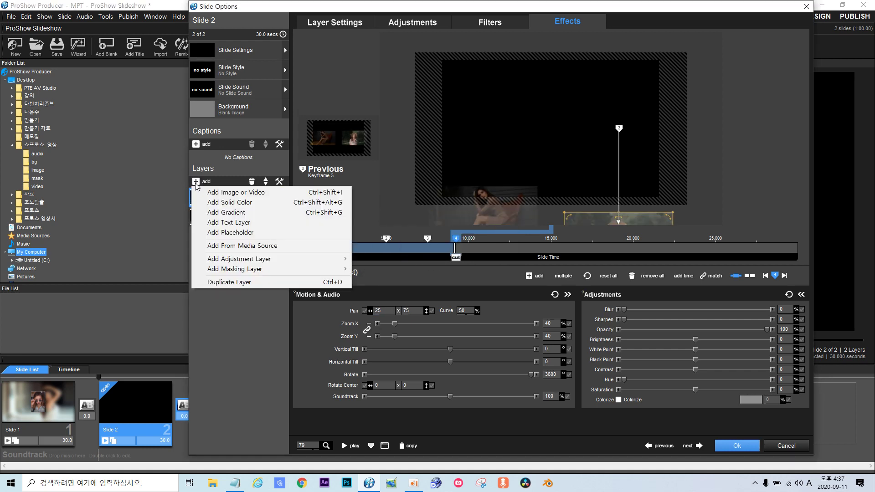
{"action": "left_click", "coordinate": [224, 190]}
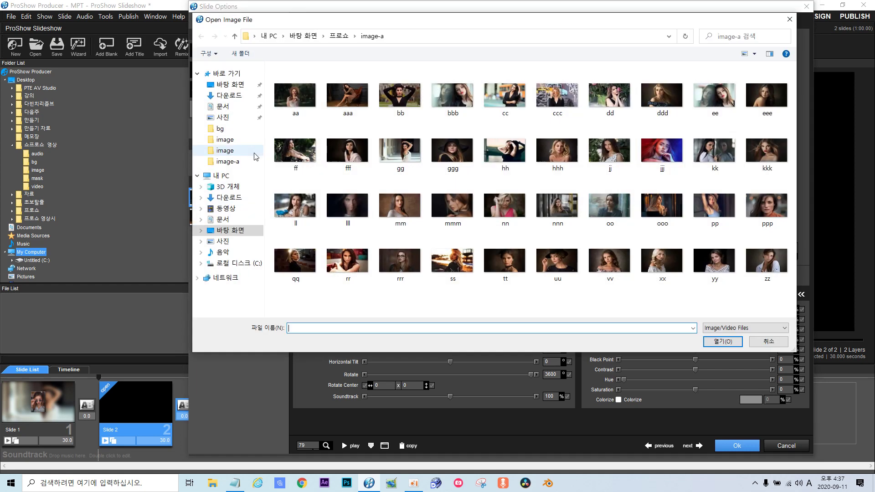
{"action": "left_click", "coordinate": [235, 36]}
{"action": "double_click", "coordinate": [297, 92]}
{"action": "double_click", "coordinate": [293, 83]}
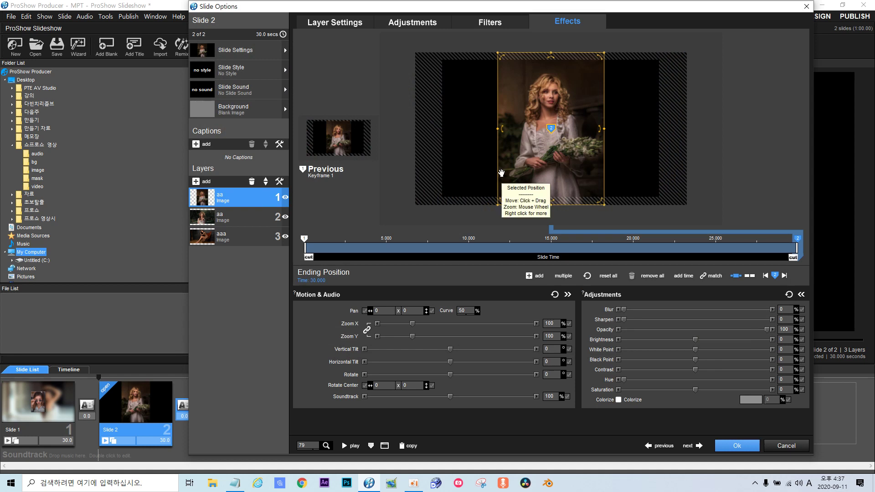
Step: Set the portrait layer's zoom to 50% at the starting keyframe and copy those settings to the ending keyframe
{"action": "left_click", "coordinate": [304, 238]}
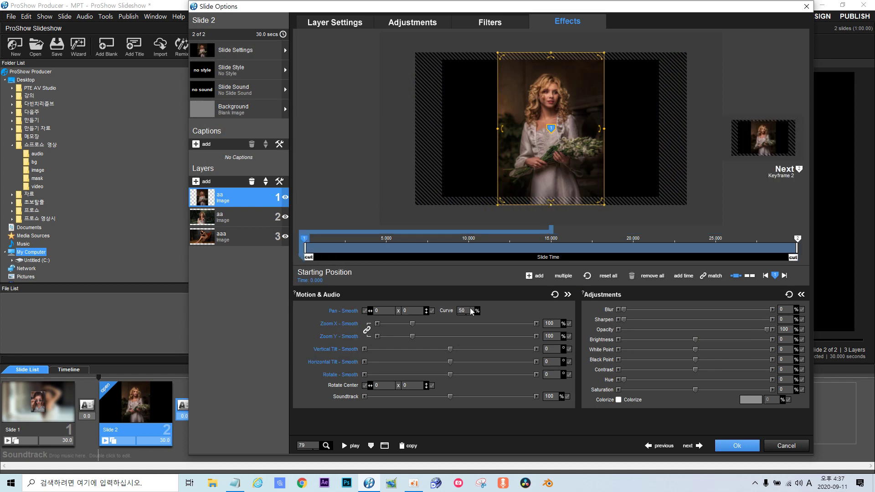
{"action": "key", "text": "BackSpace"}
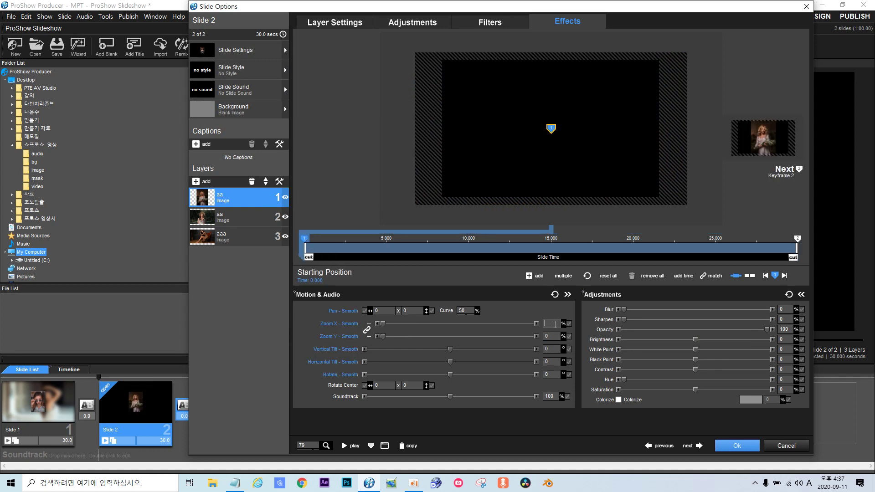
{"action": "type", "text": "50"}
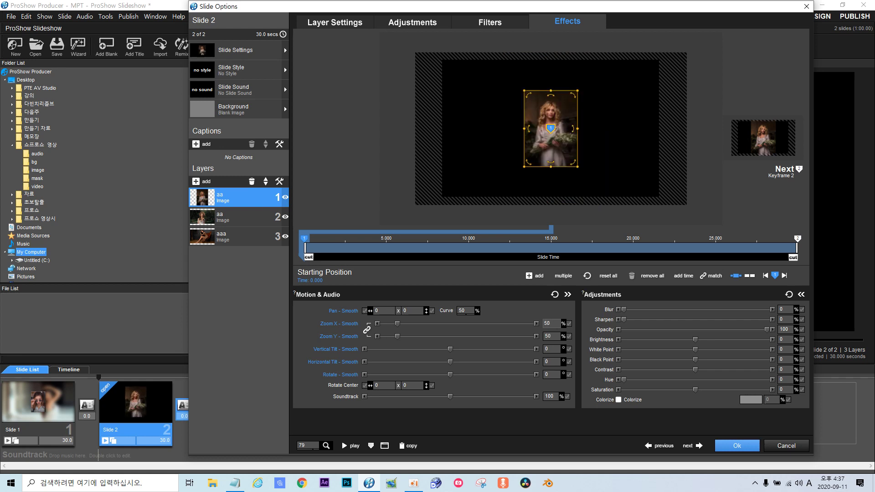
{"action": "right_click", "coordinate": [305, 239]}
{"action": "left_click", "coordinate": [353, 344]}
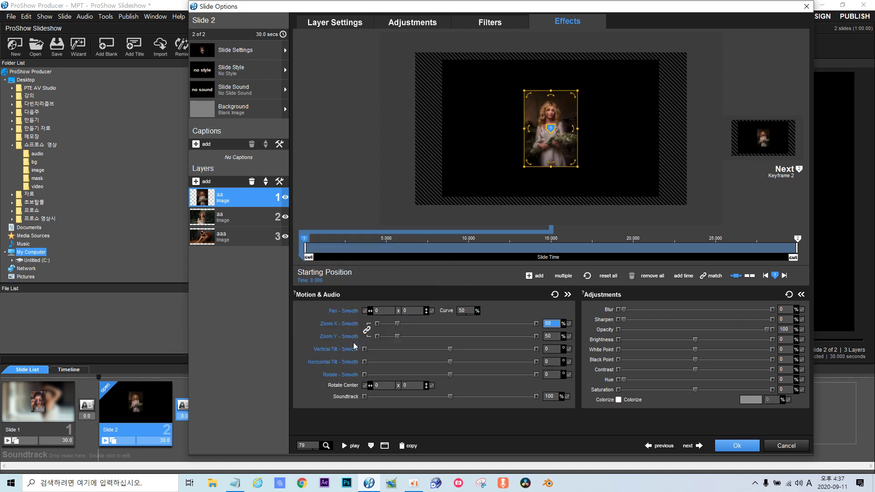
Step: Set the time of the portrait layer's starting keyframe to 10 seconds and check the transition on the timeline
{"action": "left_click", "coordinate": [234, 226]}
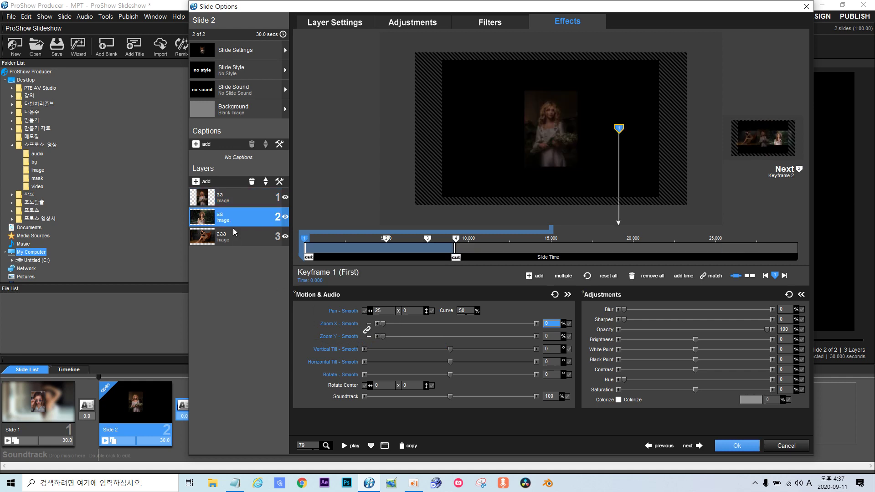
{"action": "left_click", "coordinate": [259, 196]}
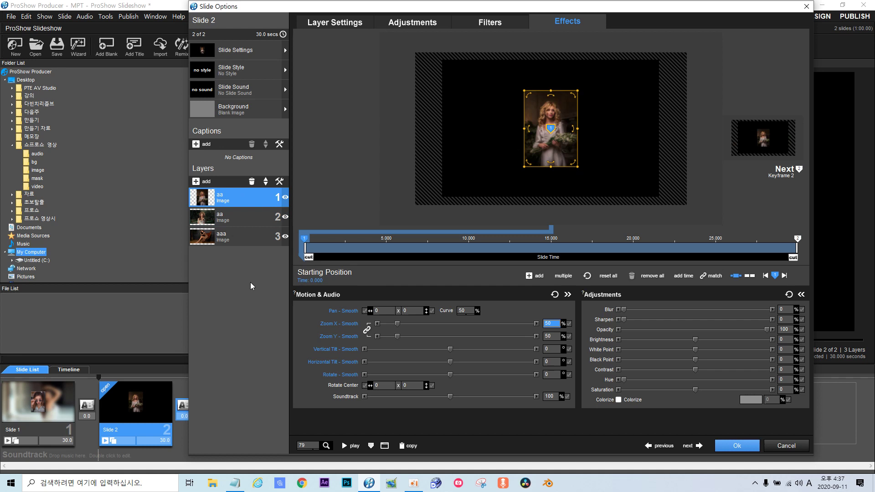
{"action": "left_click", "coordinate": [316, 281]}
{"action": "key", "text": "BackSpace"}
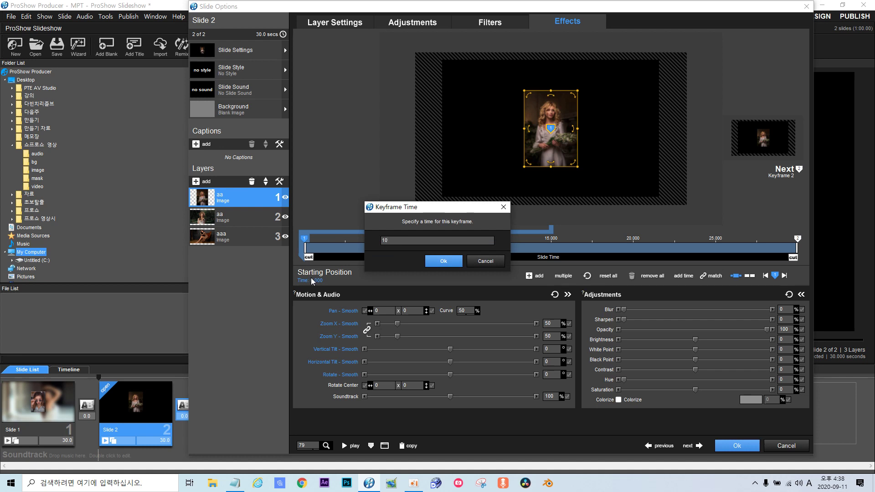
{"action": "type", "text": "10"}
{"action": "left_click", "coordinate": [437, 263]}
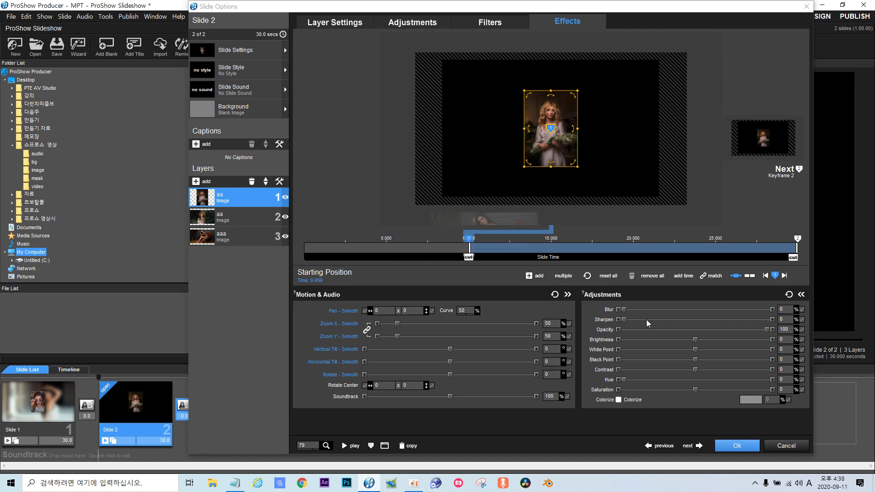
{"action": "mouse_move", "coordinate": [307, 256]}
{"action": "left_mouse_down"}
{"action": "mouse_move", "coordinate": [479, 258]}
{"action": "mouse_move", "coordinate": [223, 255]}
{"action": "left_mouse_up"}
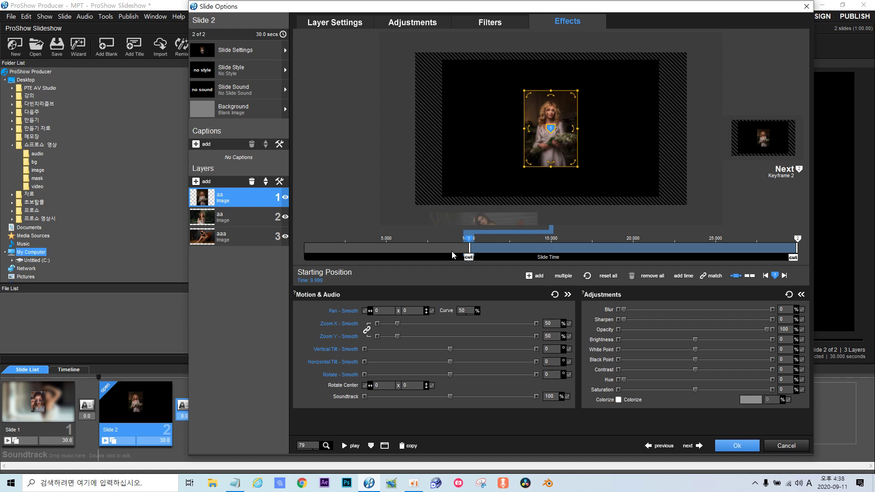
Step: Set the time of the portrait layer's ending keyframe to 15 seconds
{"action": "left_click", "coordinate": [797, 239]}
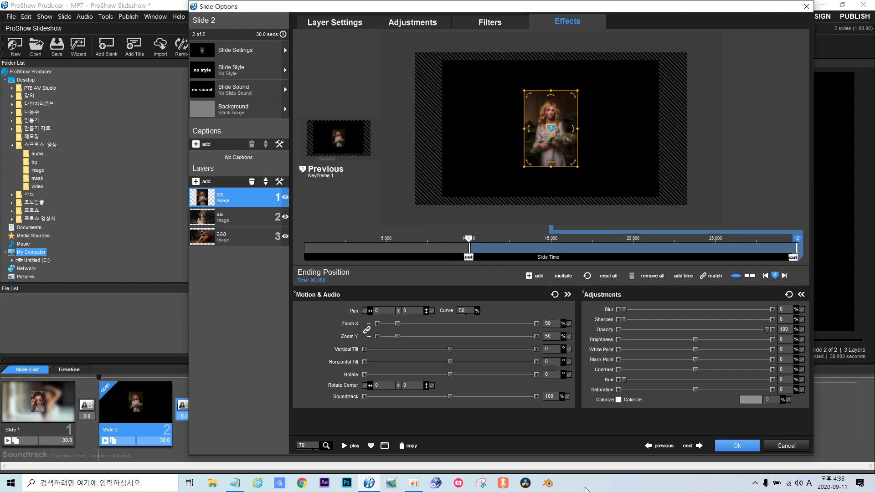
{"action": "left_click", "coordinate": [325, 280]}
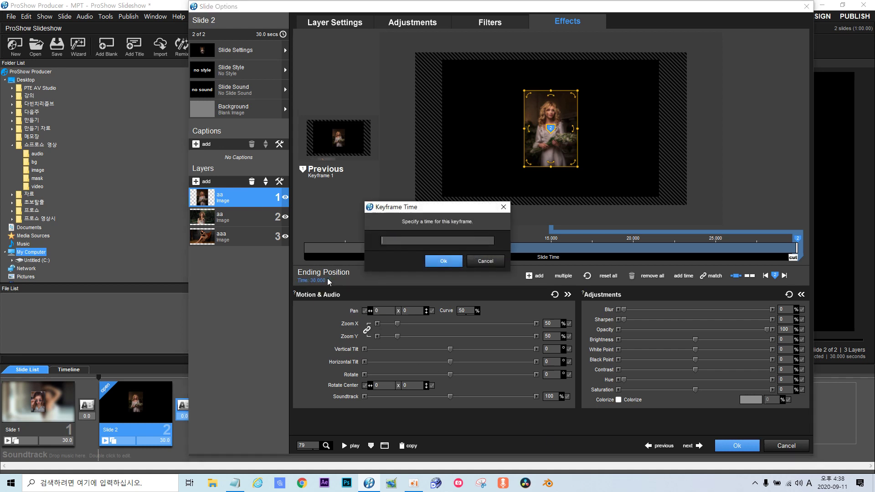
{"action": "type", "text": "15"}
{"action": "left_click", "coordinate": [441, 262]}
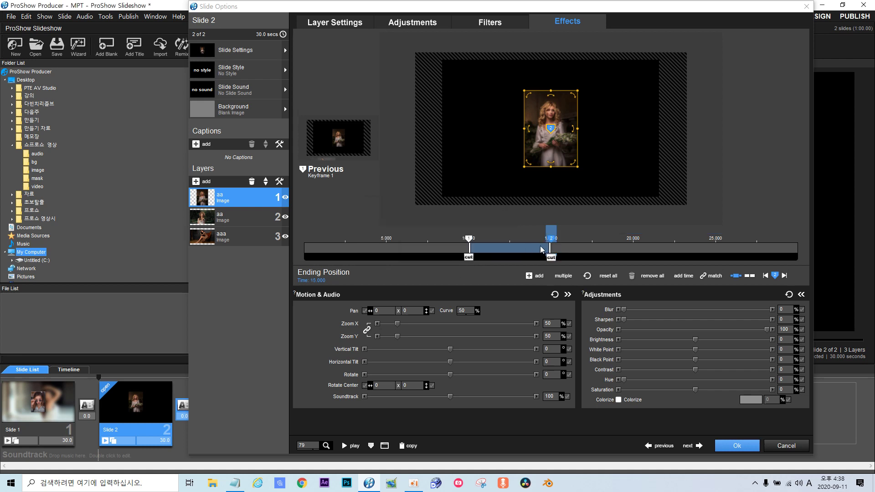
Step: Set the vertical pan of the portrait layer's starting keyframe to -75 and preview the move into the frame
{"action": "left_click", "coordinate": [468, 238]}
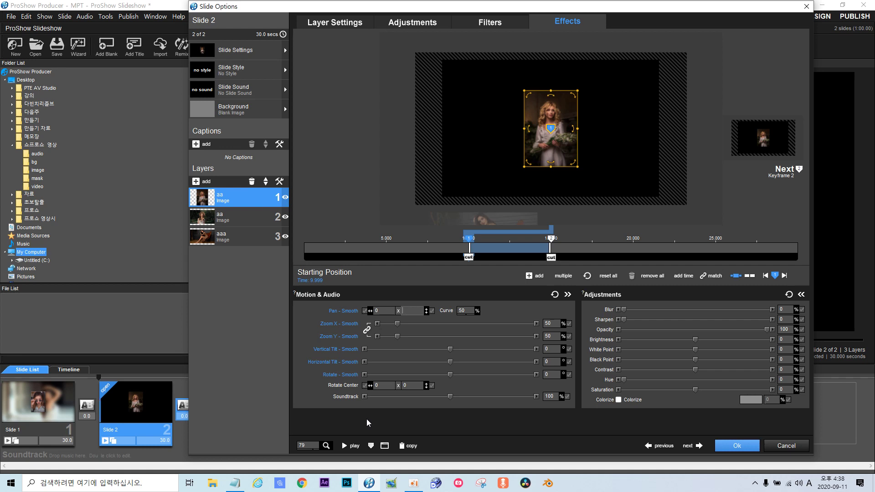
{"action": "type", "text": "-7"}
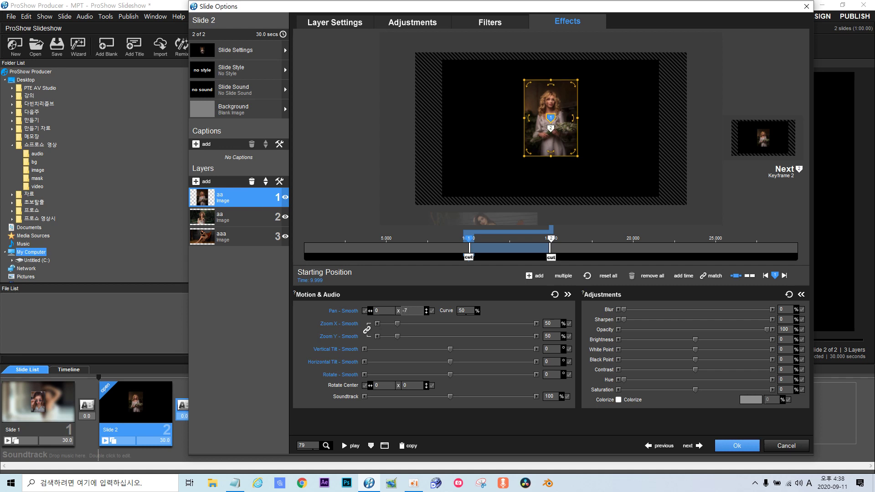
{"action": "type", "text": "5"}
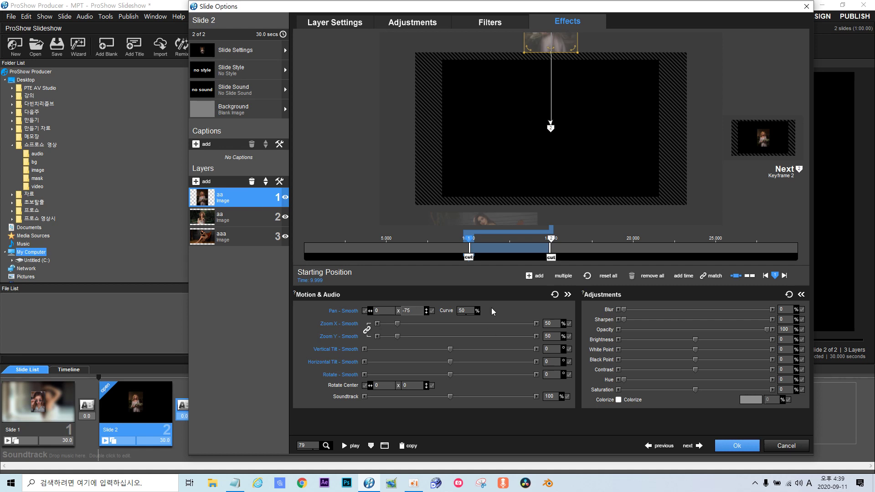
{"action": "mouse_move", "coordinate": [483, 258]}
{"action": "left_mouse_down"}
{"action": "mouse_move", "coordinate": [474, 256]}
{"action": "mouse_move", "coordinate": [552, 256]}
{"action": "left_mouse_up"}
Step: Add a third keyframe to the portrait layer after the second one and set its time to 17.5 seconds
{"action": "left_click", "coordinate": [553, 239]}
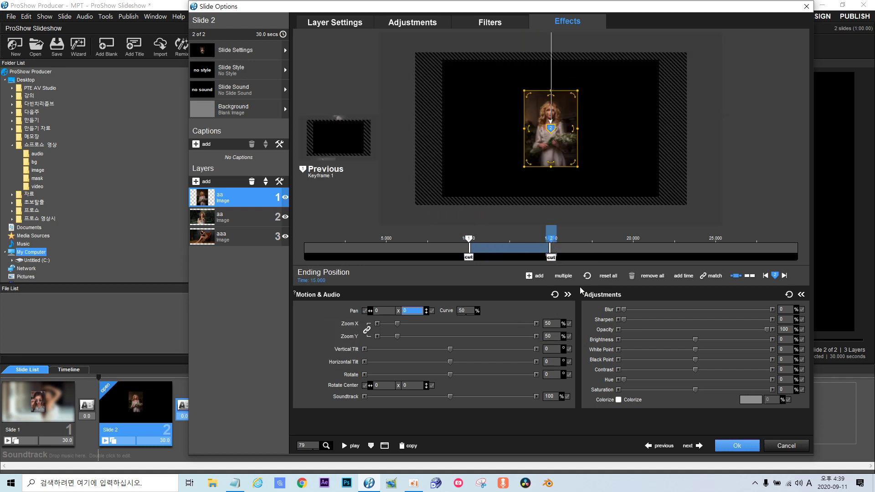
{"action": "double_click", "coordinate": [591, 241]}
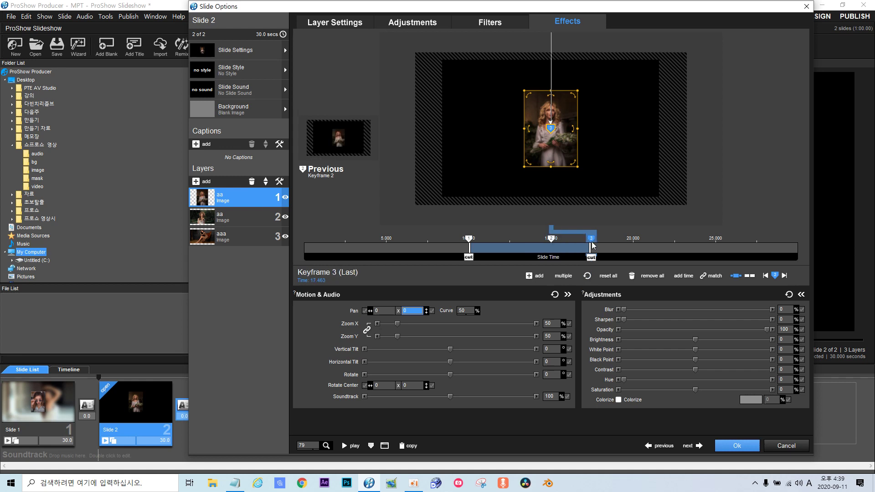
{"action": "left_click", "coordinate": [320, 281]}
{"action": "type", "text": "17.5"}
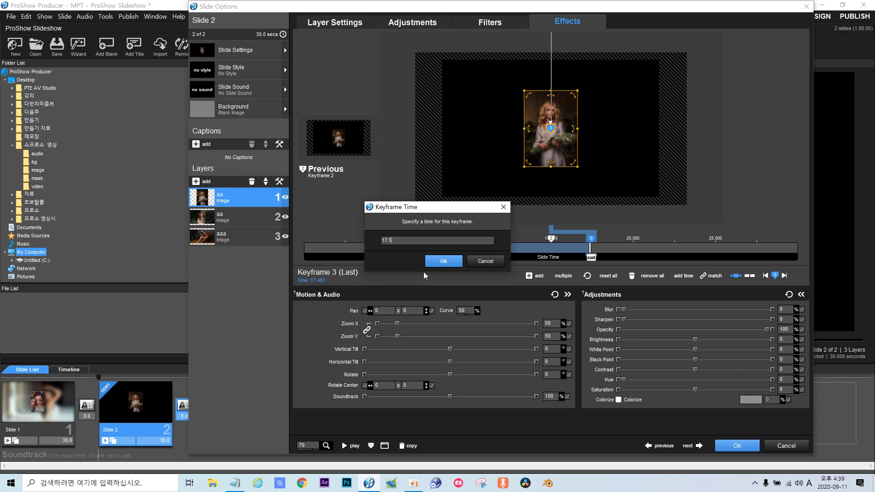
{"action": "left_click", "coordinate": [430, 260]}
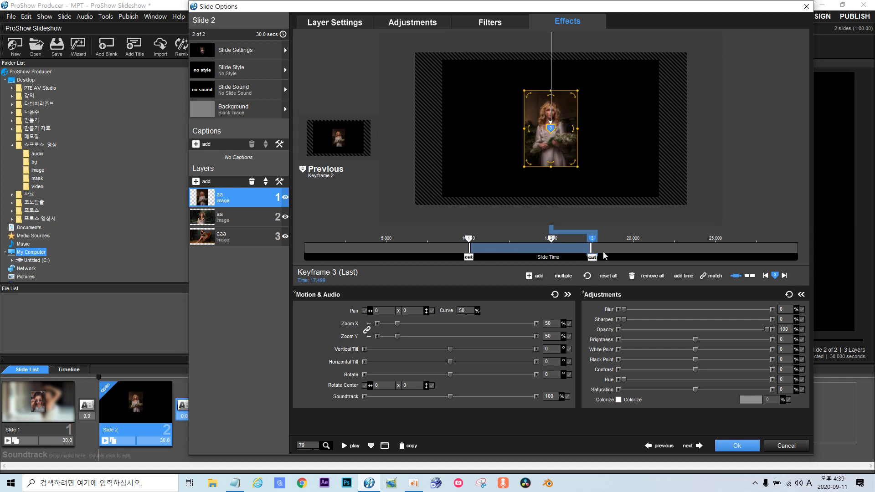
Step: Add a fourth keyframe to the portrait layer and set its time to 25 seconds
{"action": "double_click", "coordinate": [716, 242]}
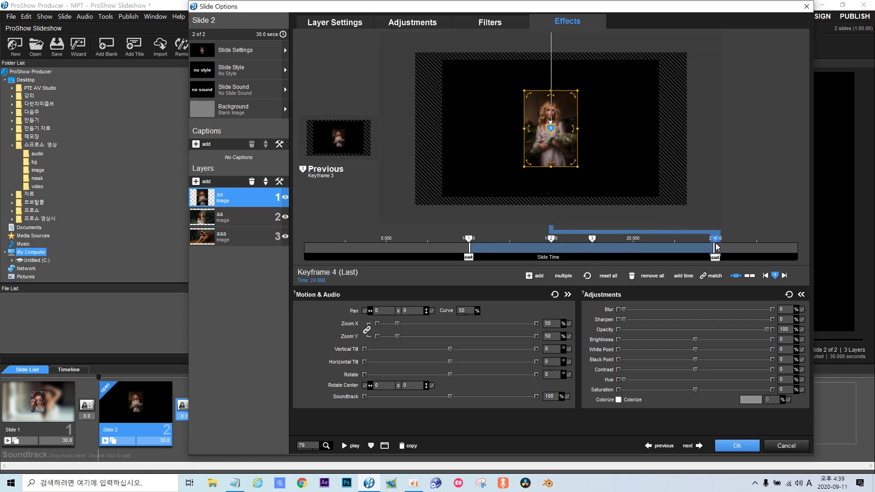
{"action": "left_click", "coordinate": [321, 283]}
{"action": "type", "text": "2"}
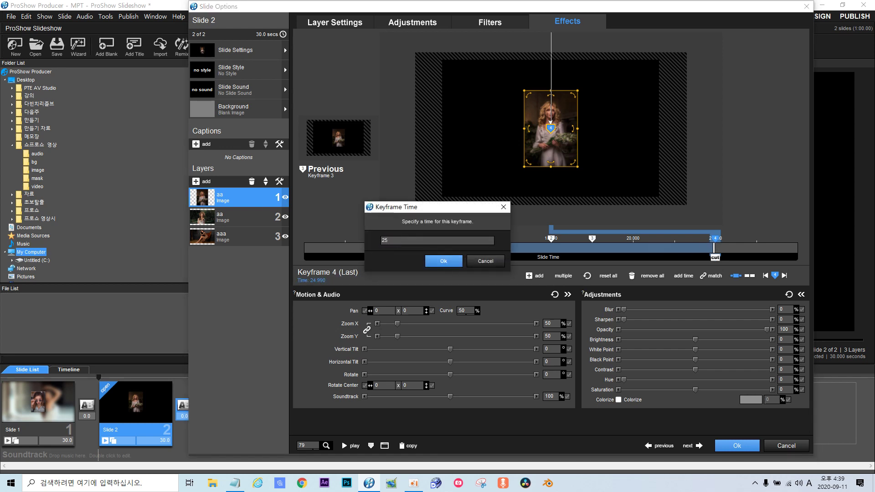
{"action": "type", "text": "5"}
{"action": "left_click", "coordinate": [436, 263]}
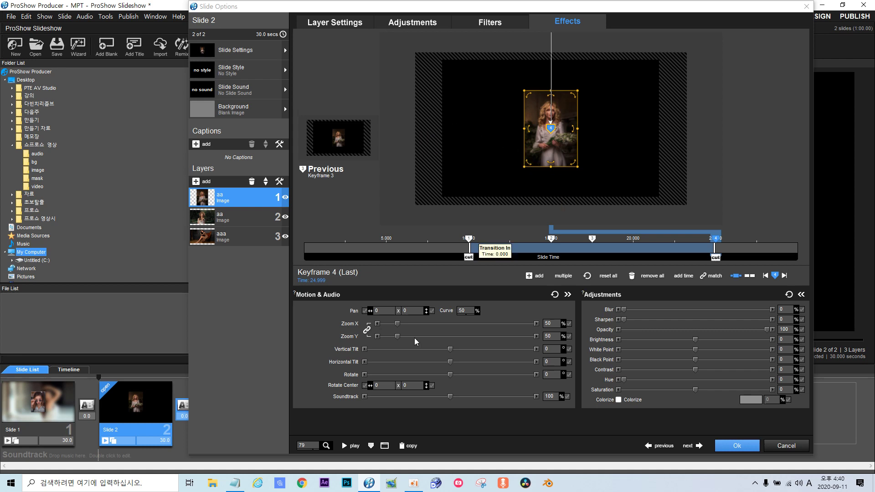
Step: Set the rotate center of the portrait layer's keyframe 4 to -50 x 50, the photo's lower-left corner
{"action": "left_click", "coordinate": [381, 386]}
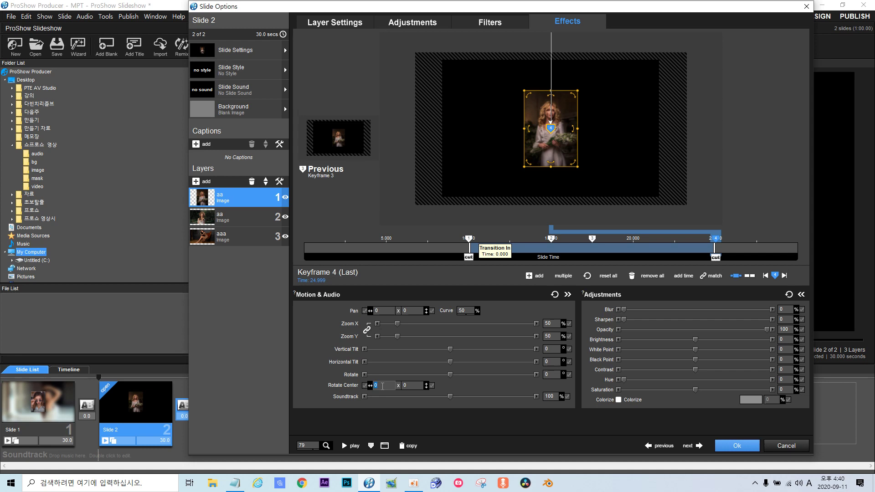
{"action": "key", "text": "BackSpace"}
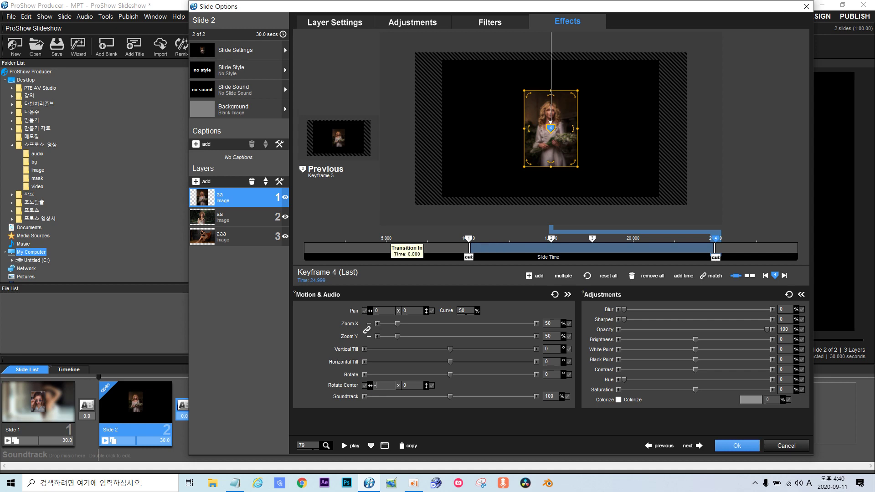
{"action": "type", "text": "-50"}
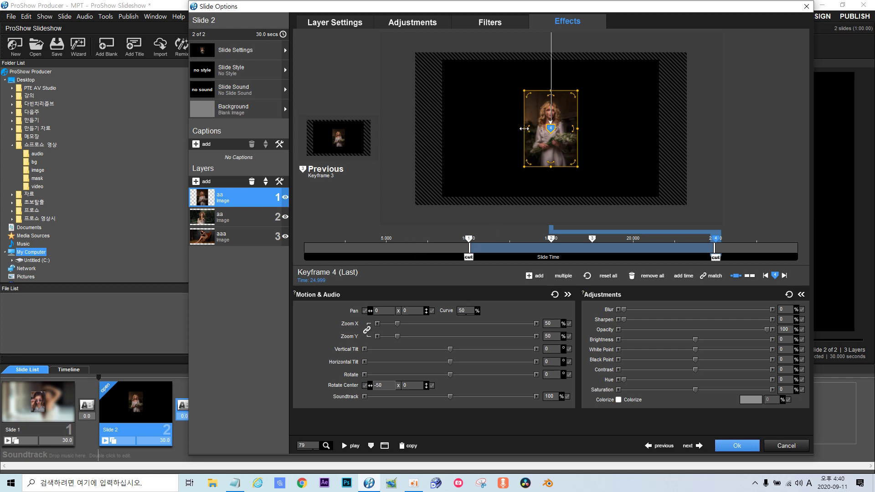
{"action": "left_click", "coordinate": [412, 386]}
{"action": "key", "text": "BackSpace"}
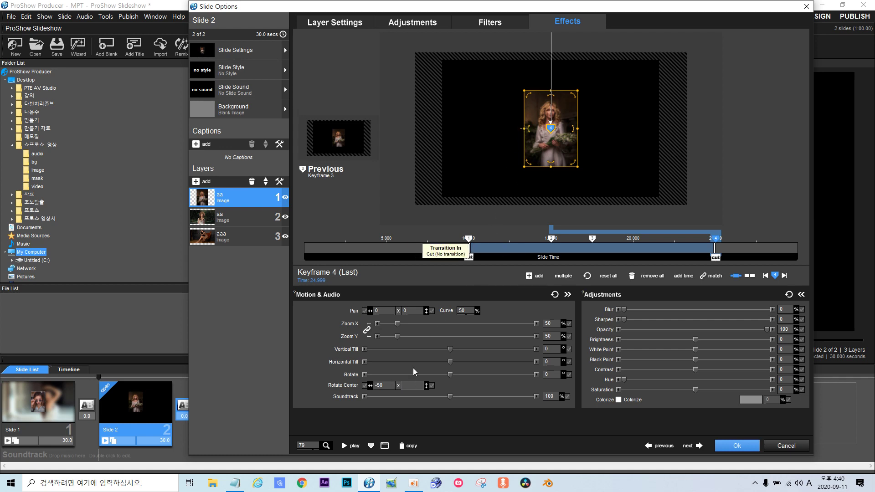
{"action": "type", "text": "50"}
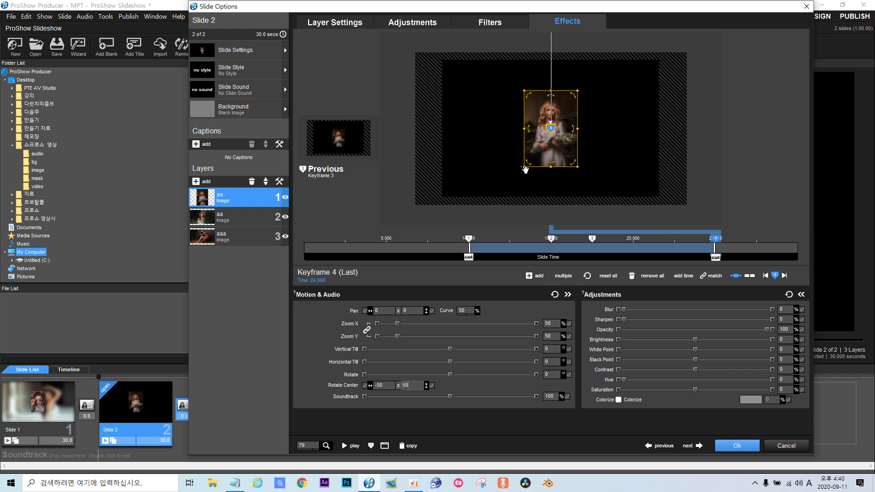
Step: Set the rotate center of the portrait layer's keyframe 3 to -50 x 50 as well
{"action": "left_click", "coordinate": [591, 239]}
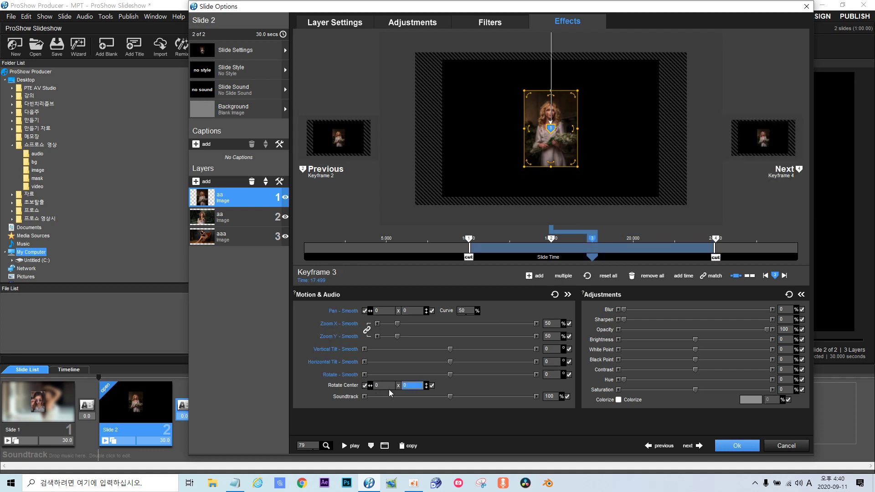
{"action": "type", "text": "-5"}
{"action": "left_click", "coordinate": [411, 386]}
{"action": "type", "text": "5"}
{"action": "right_click", "coordinate": [592, 238]}
{"action": "left_click", "coordinate": [625, 345]}
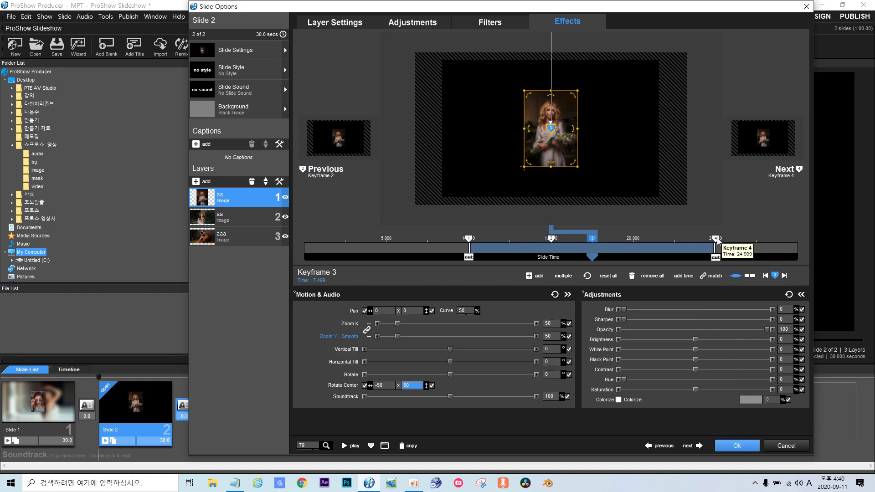
Step: Set the horizontal tilt of the portrait layer's keyframe 4 to 180 degrees
{"action": "left_click", "coordinate": [715, 238]}
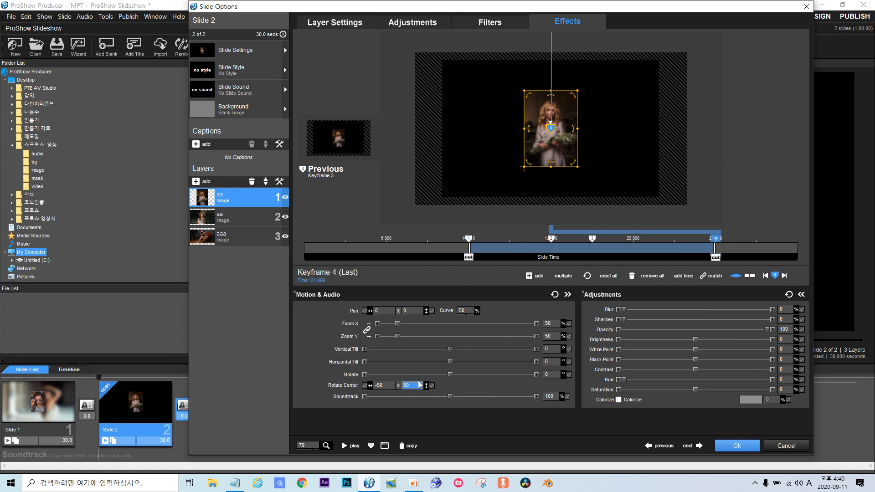
{"action": "left_click", "coordinate": [554, 363]}
{"action": "type", "text": "180"}
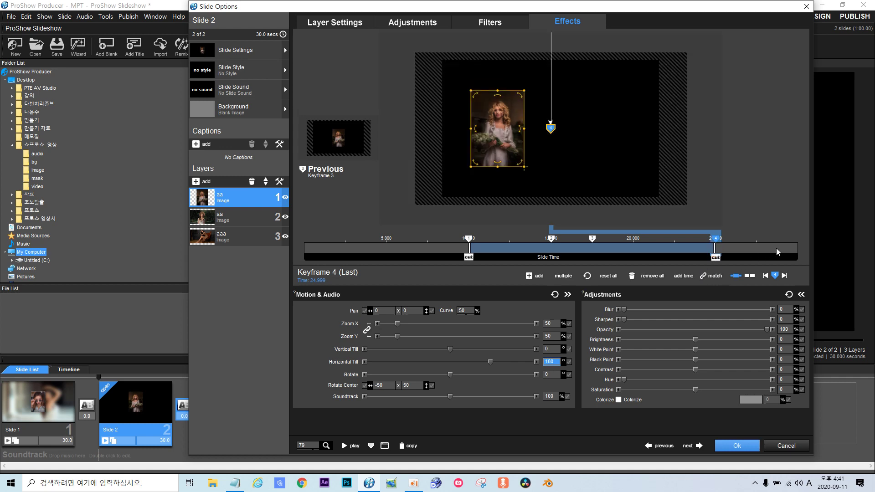
Step: Add a fifth keyframe at 30 seconds with a vertical pan of 75 and preview the portrait's motion
{"action": "double_click", "coordinate": [800, 249]}
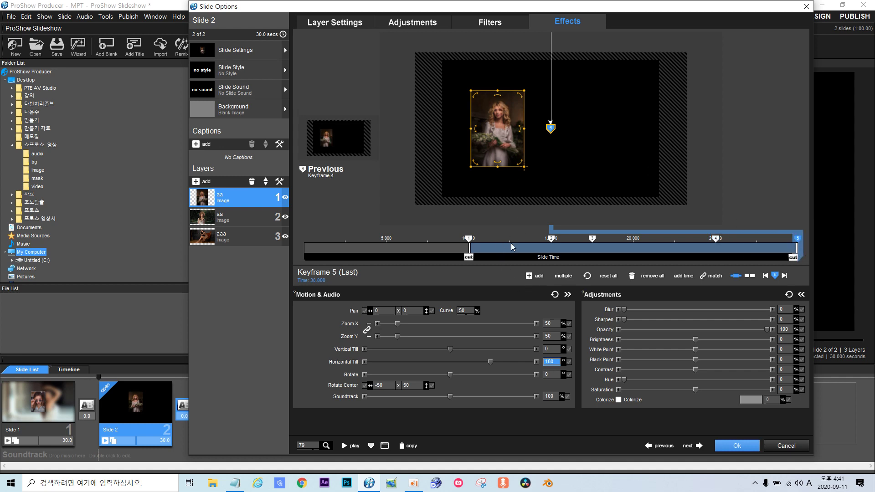
{"action": "left_click", "coordinate": [414, 310]}
{"action": "type", "text": "75"}
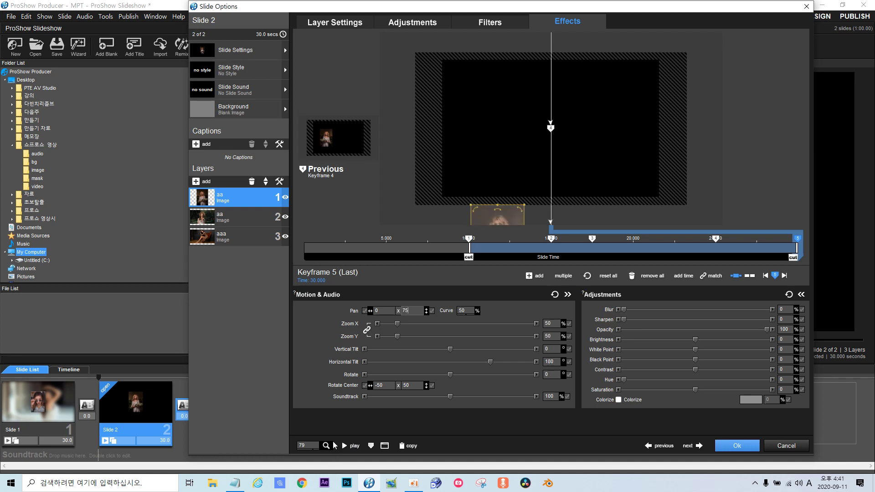
{"action": "left_click", "coordinate": [324, 256]}
{"action": "mouse_move", "coordinate": [326, 258]}
{"action": "left_mouse_down"}
{"action": "mouse_move", "coordinate": [706, 264]}
{"action": "mouse_move", "coordinate": [802, 280]}
{"action": "mouse_move", "coordinate": [334, 279]}
{"action": "mouse_move", "coordinate": [807, 286]}
{"action": "mouse_move", "coordinate": [189, 287]}
{"action": "left_mouse_up"}
Step: Duplicate the animated portrait layer twice
{"action": "right_click", "coordinate": [231, 199]}
{"action": "left_click", "coordinate": [259, 242]}
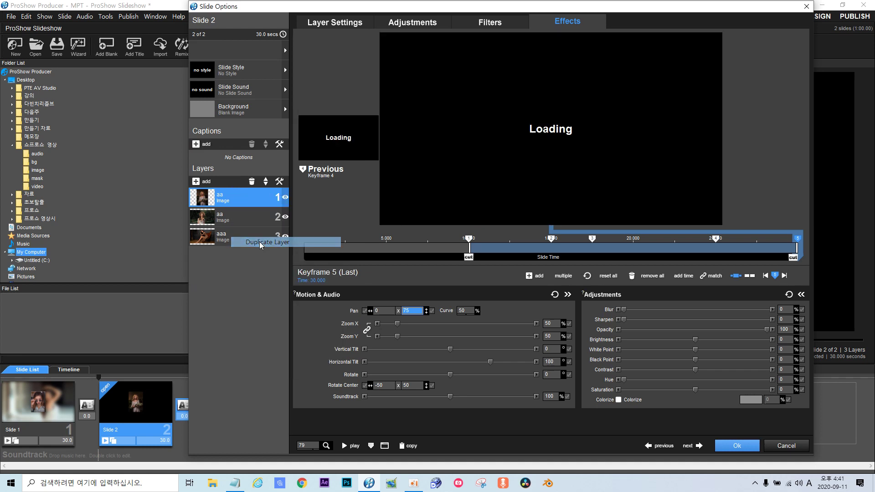
{"action": "right_click", "coordinate": [234, 193]}
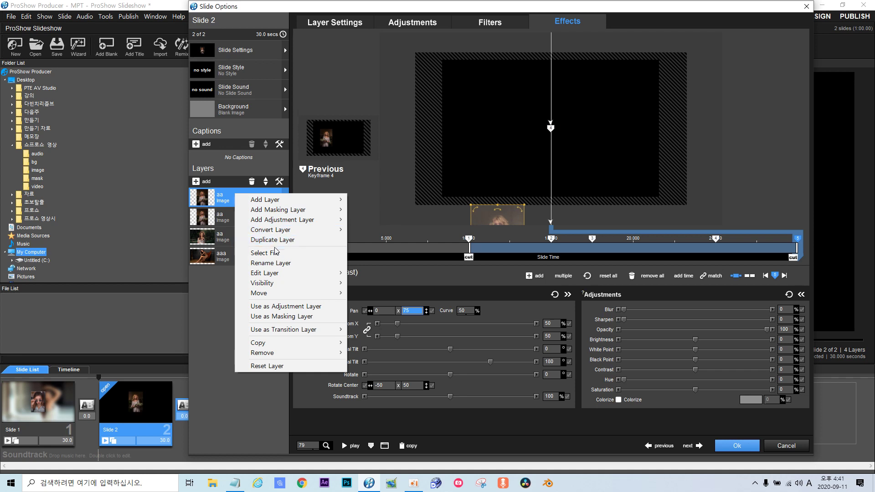
{"action": "left_click", "coordinate": [278, 240]}
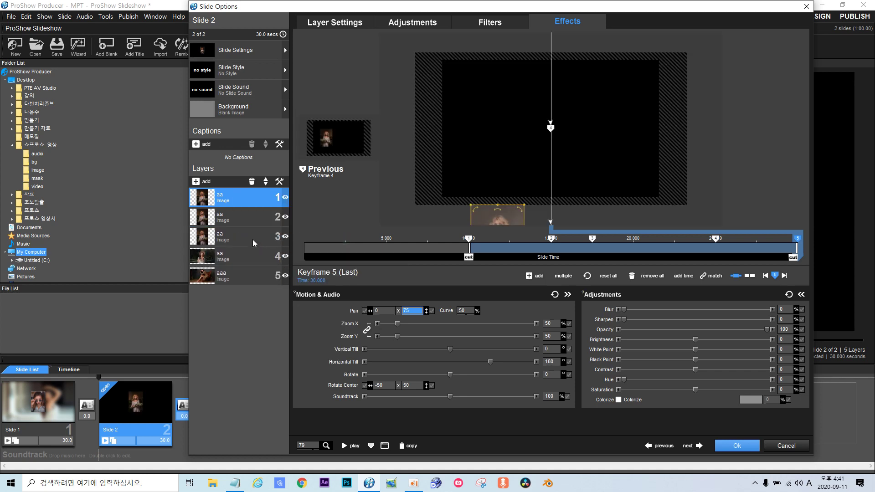
Step: Replace the image of layer 2 with aaa and the image of layer 3 with bb
{"action": "left_click", "coordinate": [219, 217]}
{"action": "right_click", "coordinate": [219, 220]}
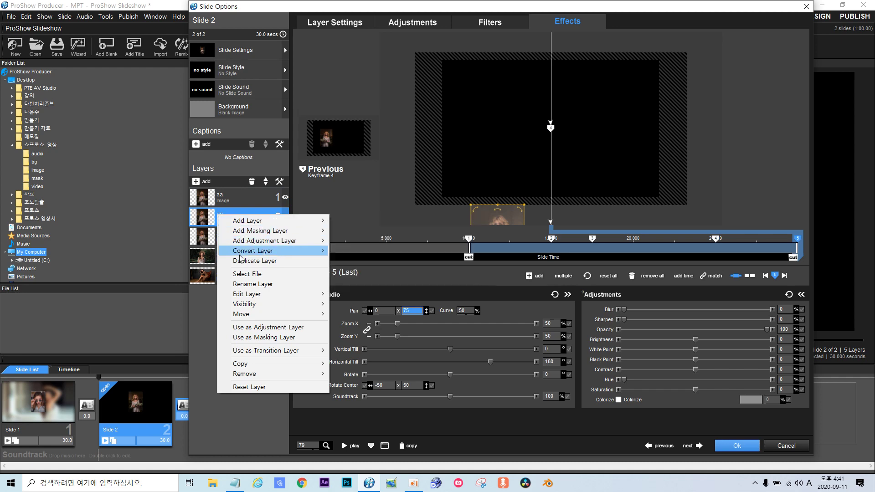
{"action": "left_click", "coordinate": [247, 274]}
{"action": "double_click", "coordinate": [348, 89]}
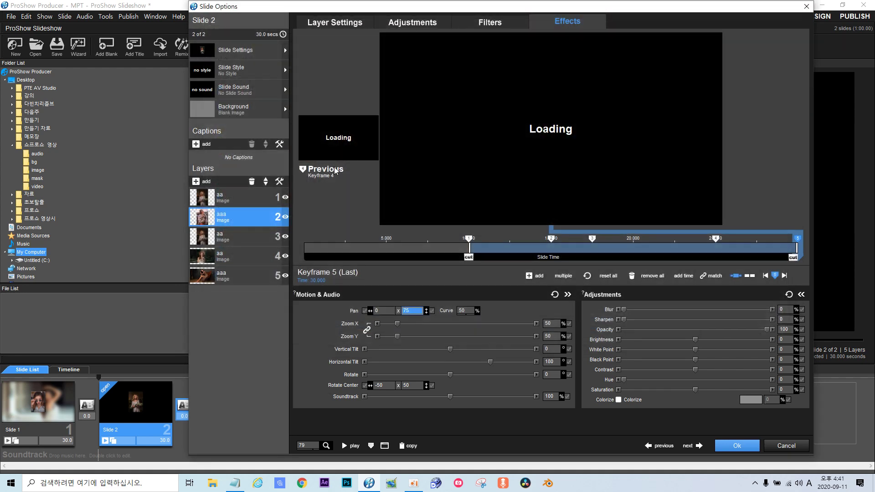
{"action": "right_click", "coordinate": [235, 240]}
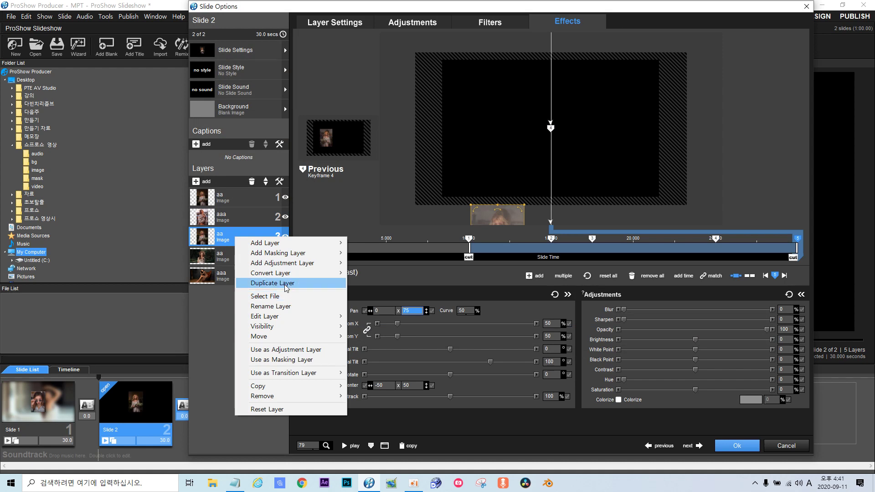
{"action": "left_click", "coordinate": [265, 297]}
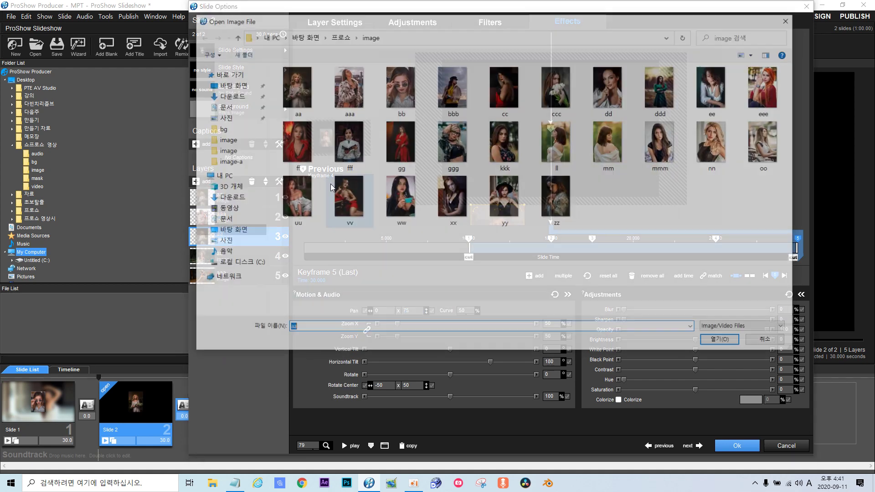
{"action": "double_click", "coordinate": [401, 103]}
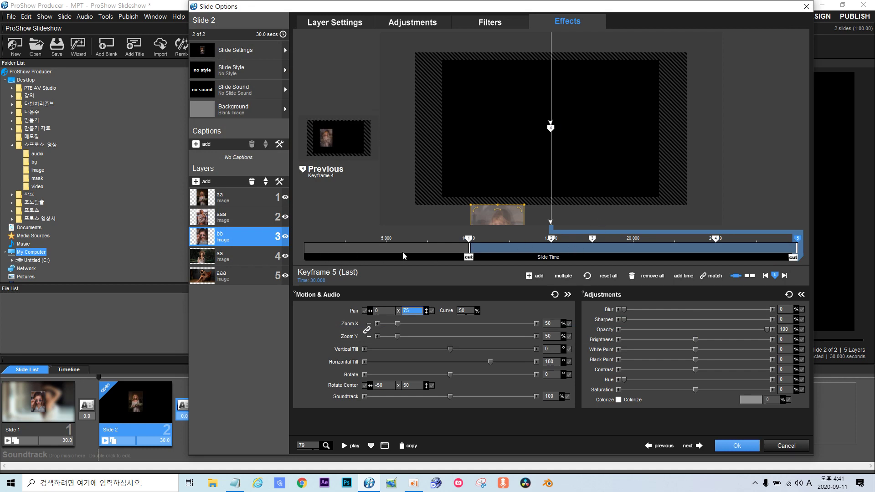
Step: Preview the duplicated portraits' motion and set layer 2's rotate center to 0 x 0 at keyframe 3
{"action": "left_click_drag", "start_coordinate": [326, 258], "coordinate": [596, 258]}
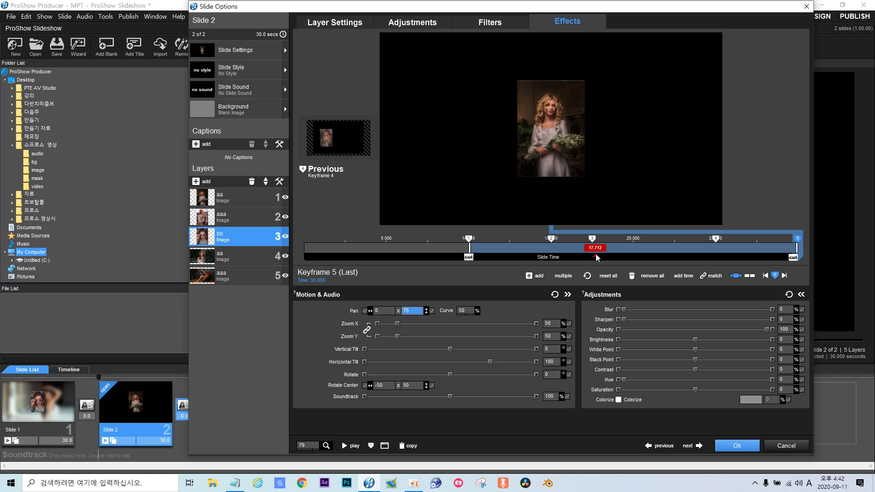
{"action": "left_click_drag", "start_coordinate": [596, 257], "coordinate": [716, 249]}
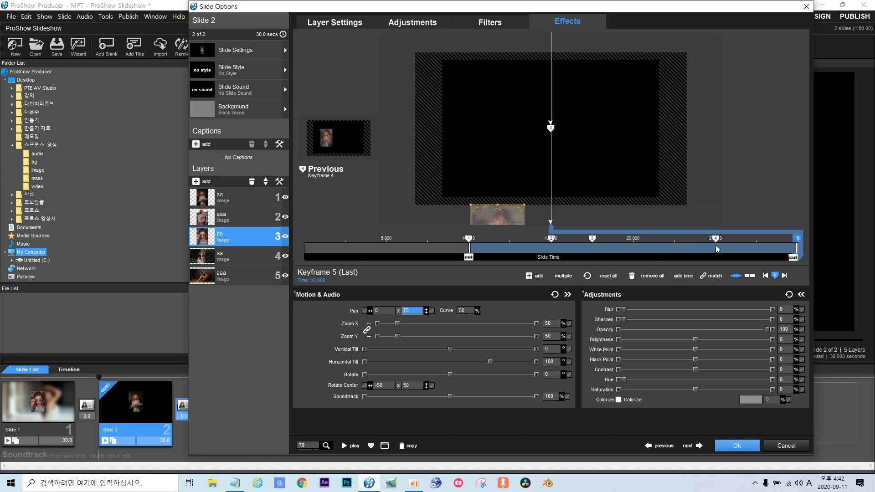
{"action": "left_click", "coordinate": [716, 248]}
{"action": "left_click", "coordinate": [581, 246]}
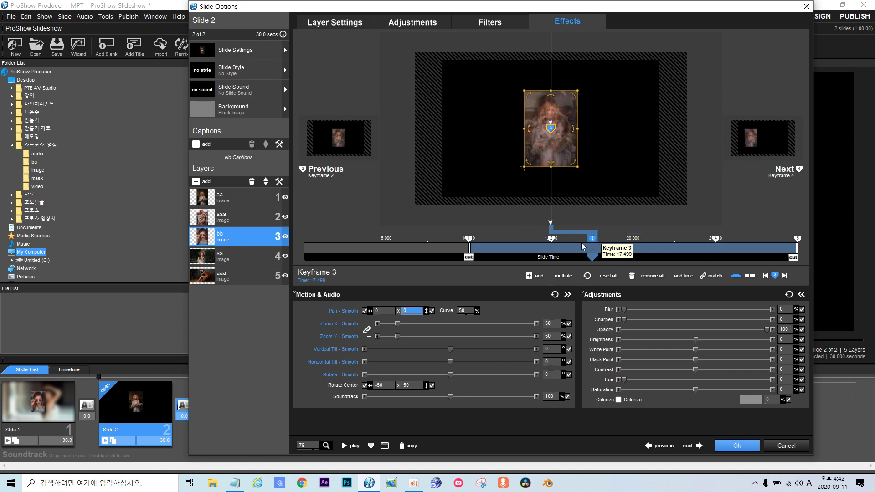
{"action": "left_click", "coordinate": [222, 225]}
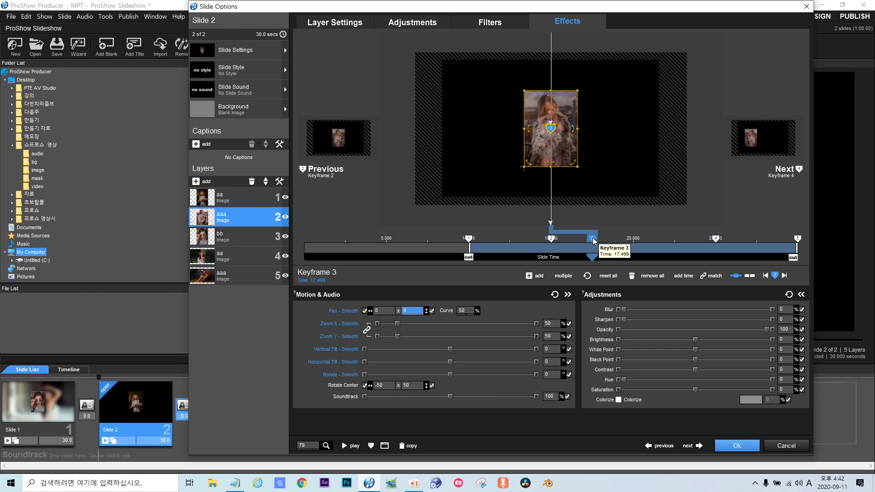
{"action": "left_click", "coordinate": [391, 383]}
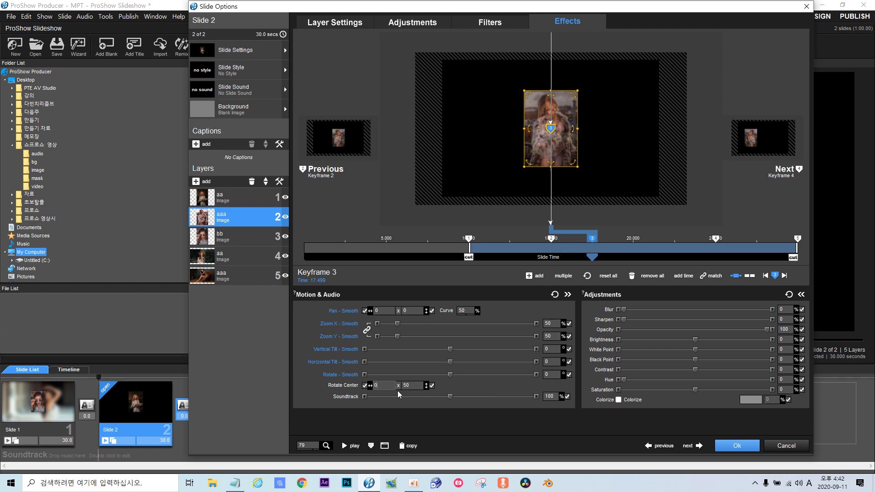
{"action": "left_click", "coordinate": [414, 385]}
{"action": "key", "text": "BackSpace"}
{"action": "type", "text": "0"}
Step: Set the rotate center to 0 x 0 and the horizontal tilt to 0 at keyframe 4 of layer 2
{"action": "left_click", "coordinate": [714, 238]}
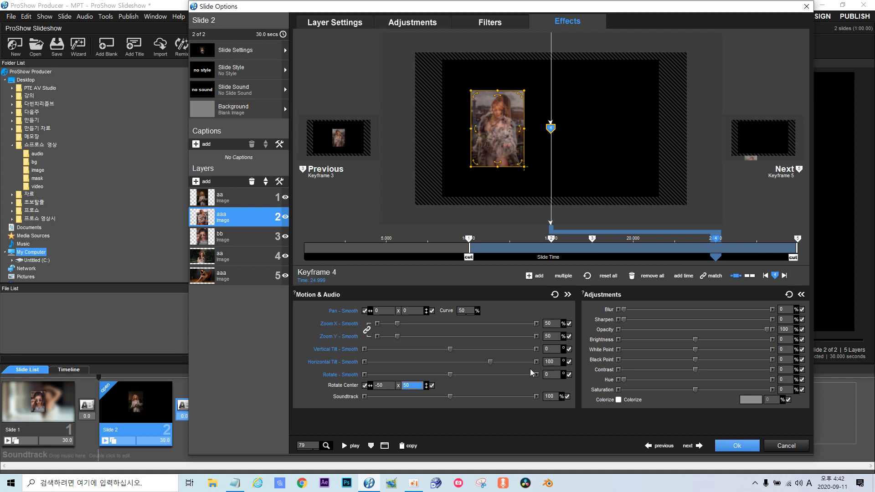
{"action": "double_click", "coordinate": [418, 387]}
{"action": "type", "text": "0"}
{"action": "left_click", "coordinate": [384, 385]}
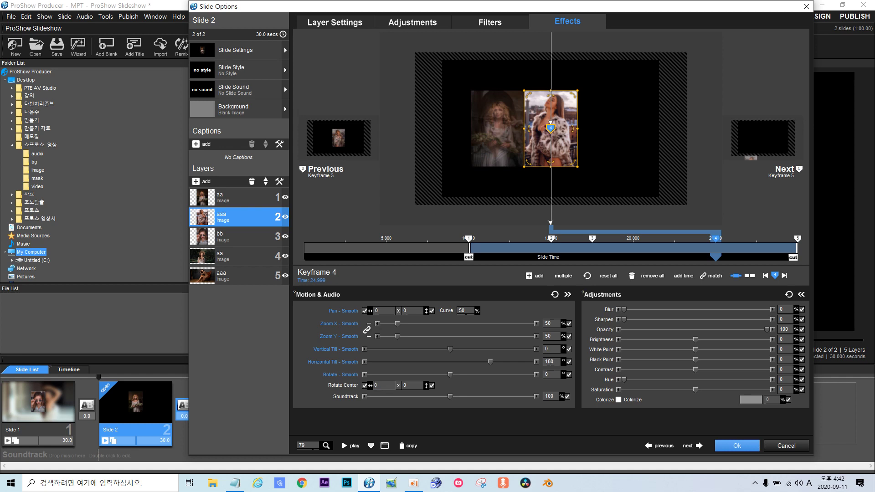
{"action": "double_click", "coordinate": [553, 363]}
{"action": "type", "text": "0"}
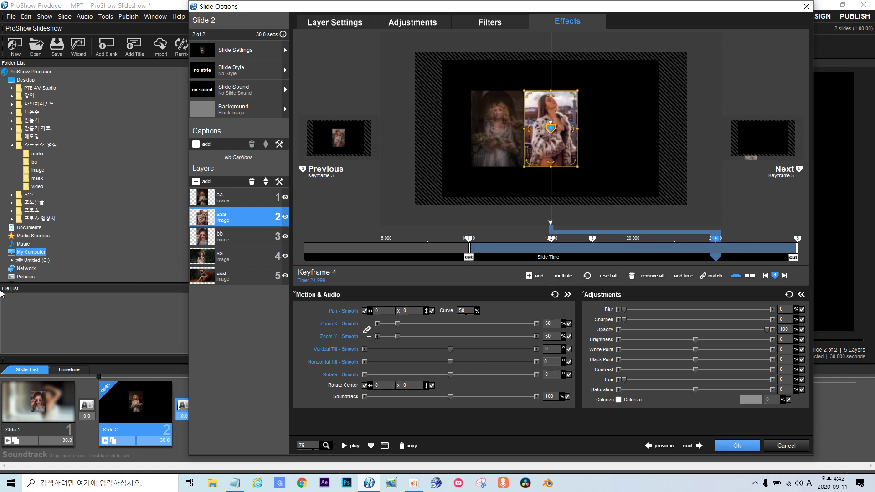
Step: Set the horizontal tilt of layer 2's last keyframe to 0 degrees
{"action": "left_click", "coordinate": [797, 238]}
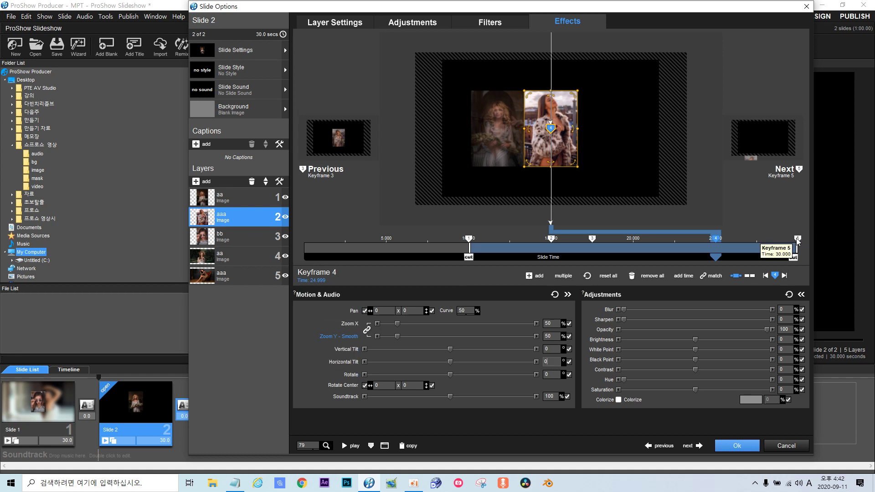
{"action": "double_click", "coordinate": [553, 362]}
{"action": "key", "text": "BackSpace"}
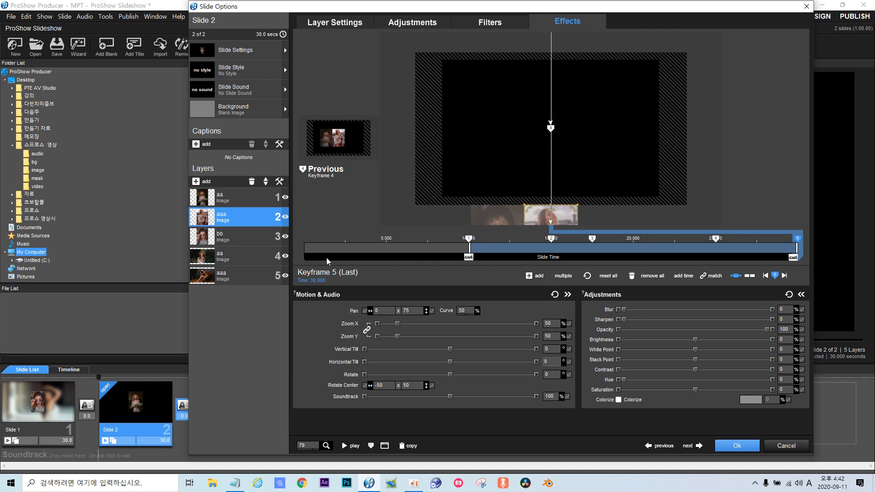
{"action": "key", "text": "Return"}
Step: Set the horizontal rotate center of layer 3 (bb) to 50 at keyframe 3
{"action": "left_click", "coordinate": [234, 233]}
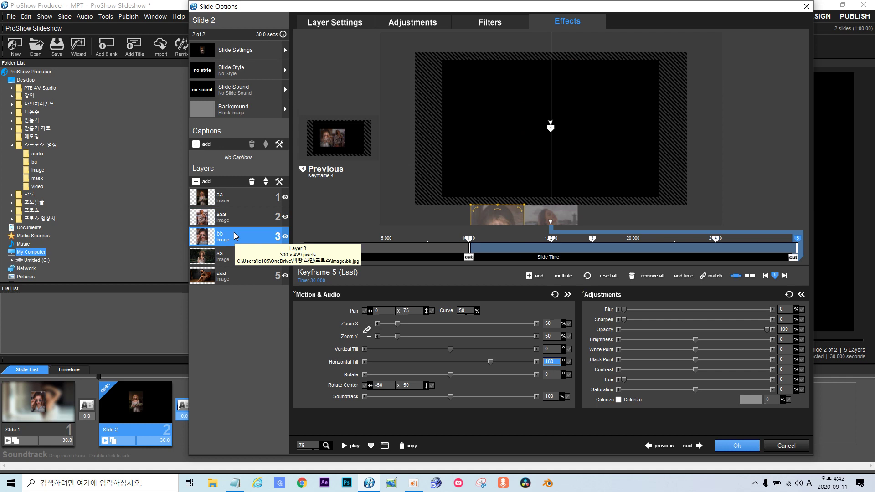
{"action": "left_click", "coordinate": [594, 240]}
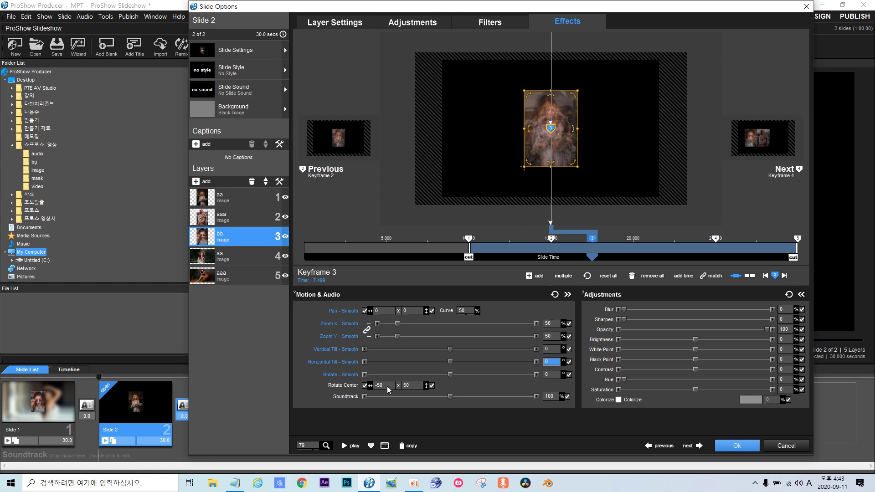
{"action": "double_click", "coordinate": [387, 387]}
{"action": "type", "text": "5"}
Step: Set the horizontal tilt of the bb layer's keyframe 4 to -180 degrees
{"action": "left_click", "coordinate": [715, 237]}
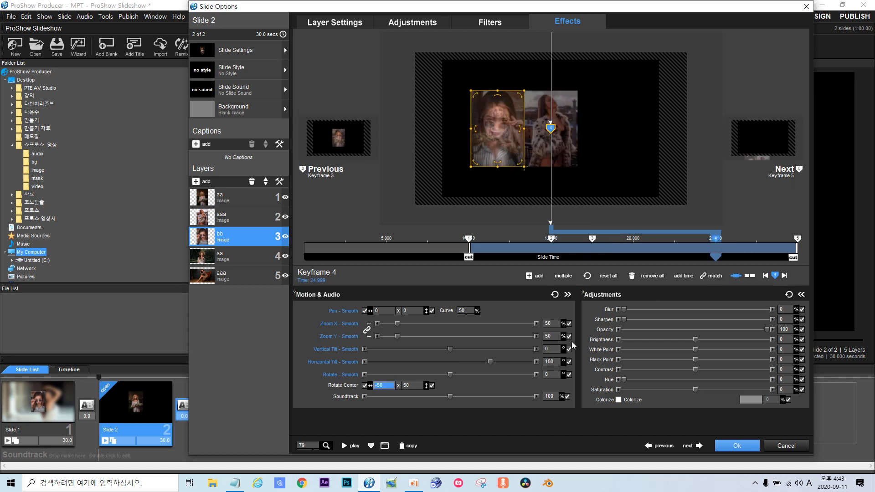
{"action": "left_click", "coordinate": [240, 201]}
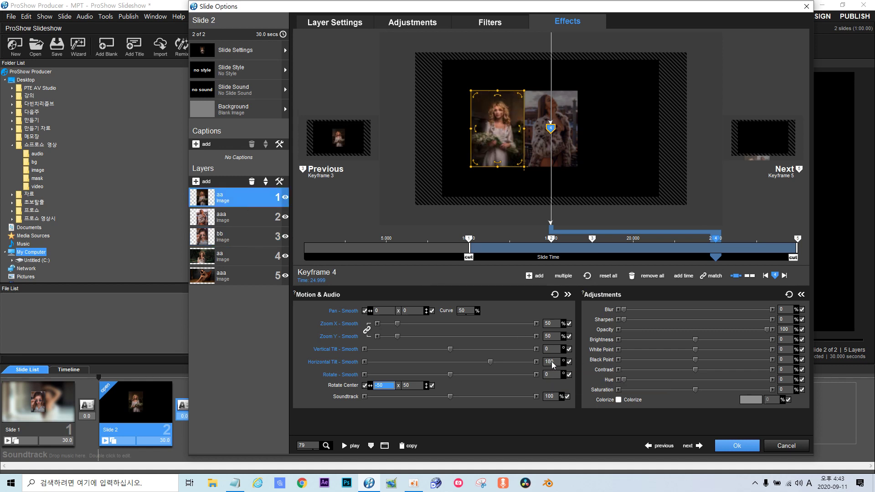
{"action": "left_click", "coordinate": [228, 238]}
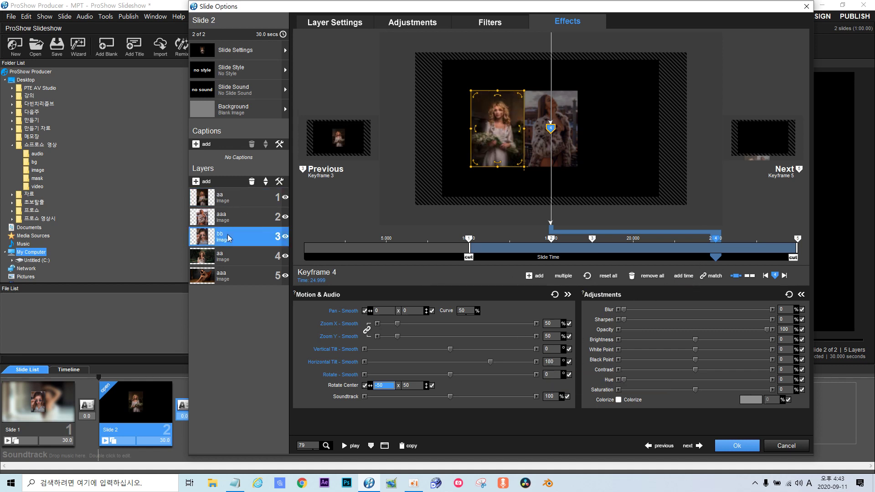
{"action": "left_click", "coordinate": [549, 362]}
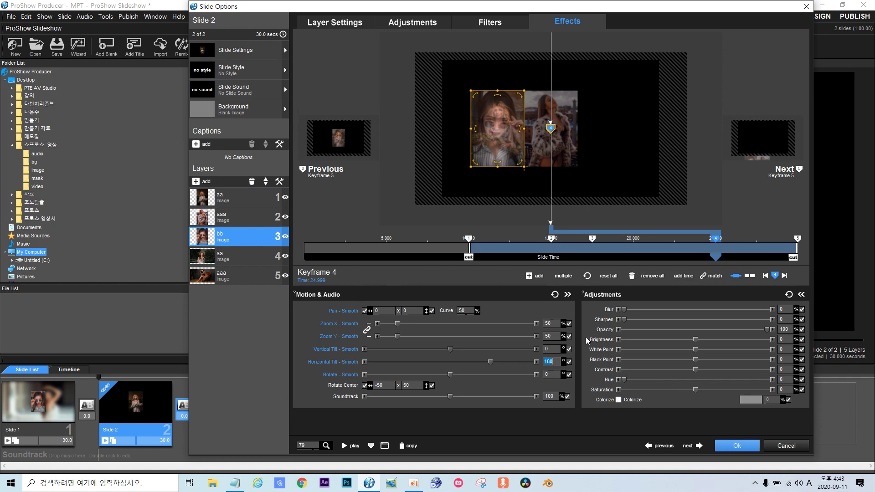
{"action": "type", "text": "-1"}
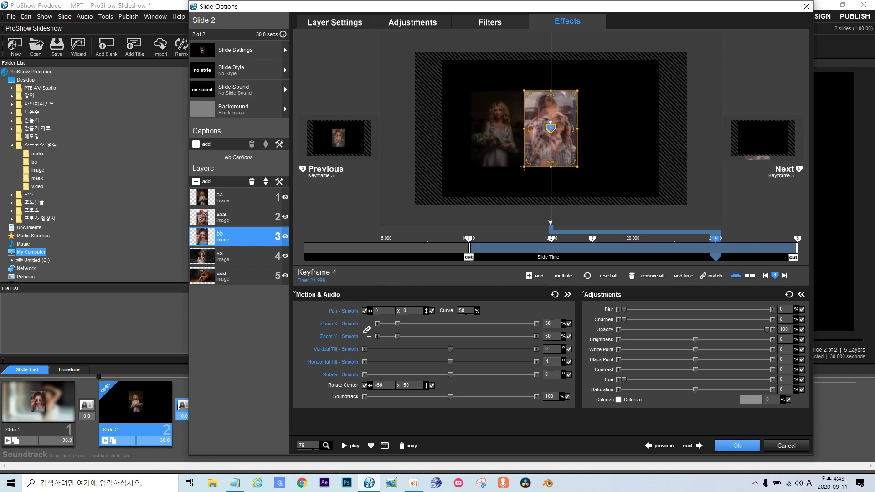
{"action": "type", "text": "80"}
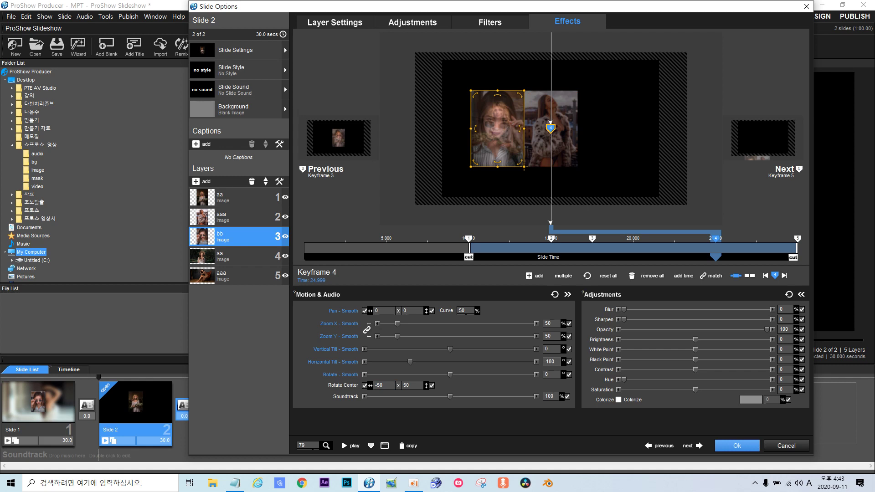
Step: Try to set the horizontal tilt of the bb layer's last keyframe to -180 degrees
{"action": "left_click", "coordinate": [797, 239]}
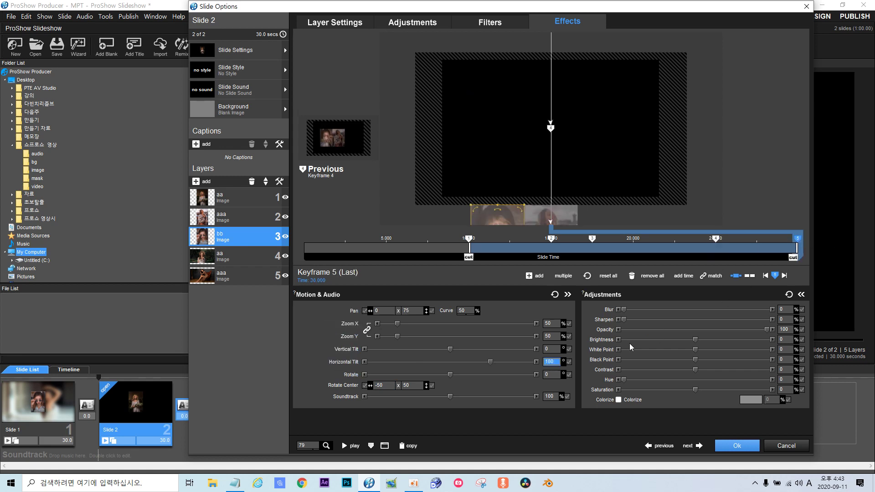
{"action": "double_click", "coordinate": [552, 361]}
{"action": "key", "text": "BackSpace"}
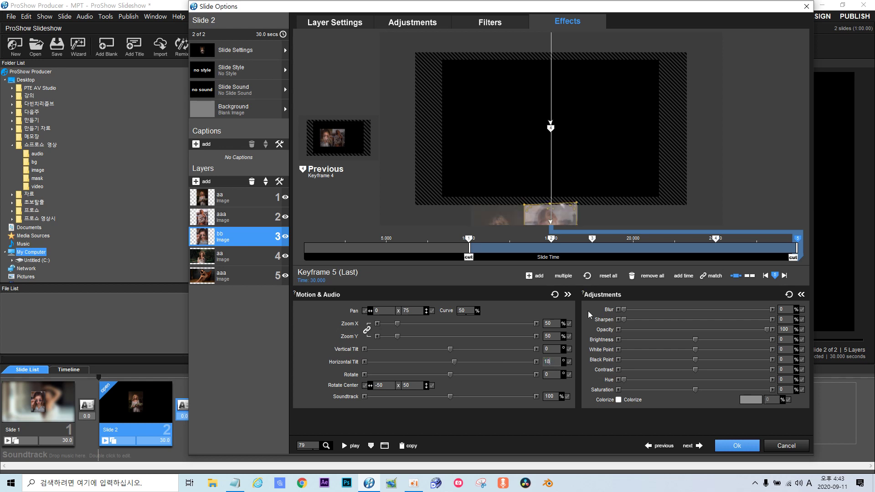
{"action": "type", "text": "-180"}
Step: Set the horizontal rotate center of the bb layer's last keyframe to 50 and preview the motion
{"action": "left_click", "coordinate": [379, 386]}
{"action": "left_click", "coordinate": [379, 385]}
{"action": "key", "text": "BackSpace"}
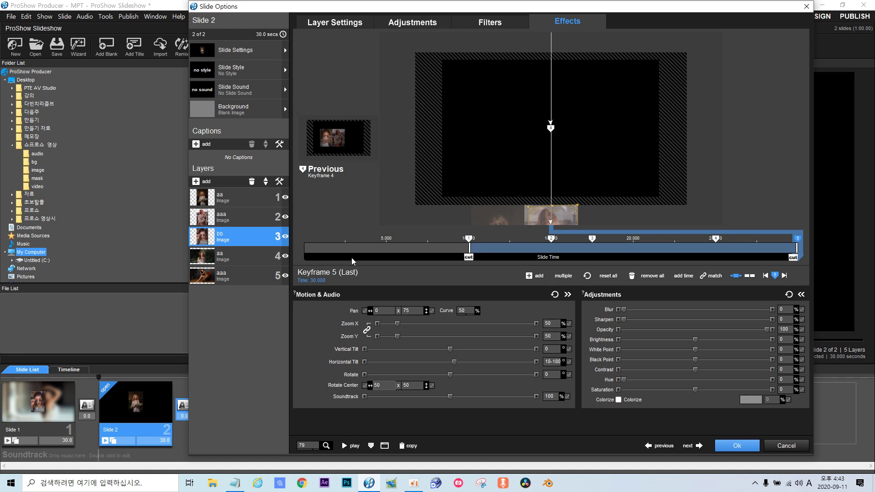
{"action": "mouse_move", "coordinate": [351, 258]}
{"action": "left_mouse_down"}
{"action": "mouse_move", "coordinate": [764, 251]}
{"action": "mouse_move", "coordinate": [654, 253]}
{"action": "mouse_move", "coordinate": [727, 249]}
{"action": "left_mouse_up"}
Step: Clear the horizontal tilt of the bb layer's last keyframe to 0 and compare it with layer 1's setting
{"action": "left_click", "coordinate": [547, 361]}
{"action": "double_click", "coordinate": [547, 361]}
{"action": "key", "text": "BackSpace"}
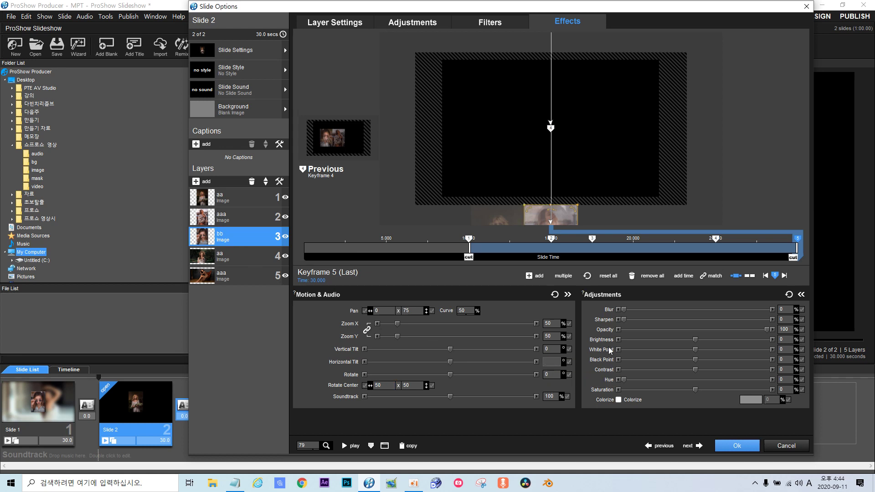
{"action": "left_click", "coordinate": [213, 200]}
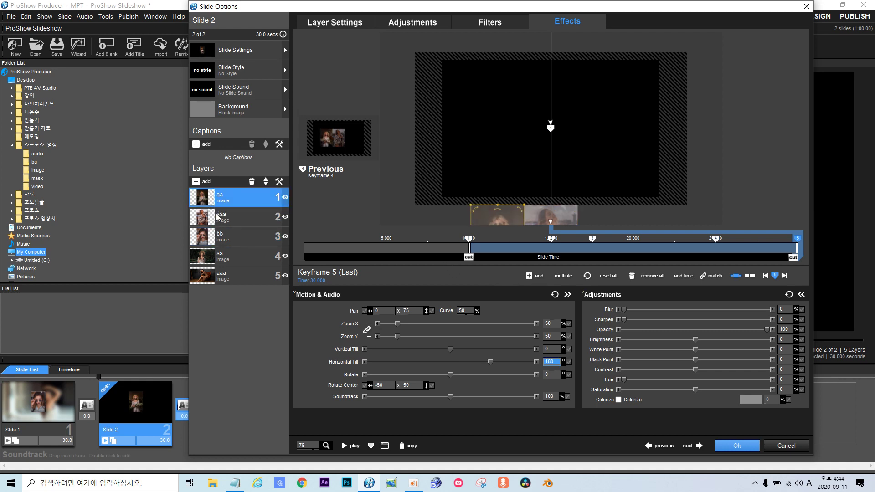
{"action": "left_click", "coordinate": [237, 239]}
{"action": "left_click", "coordinate": [556, 362]}
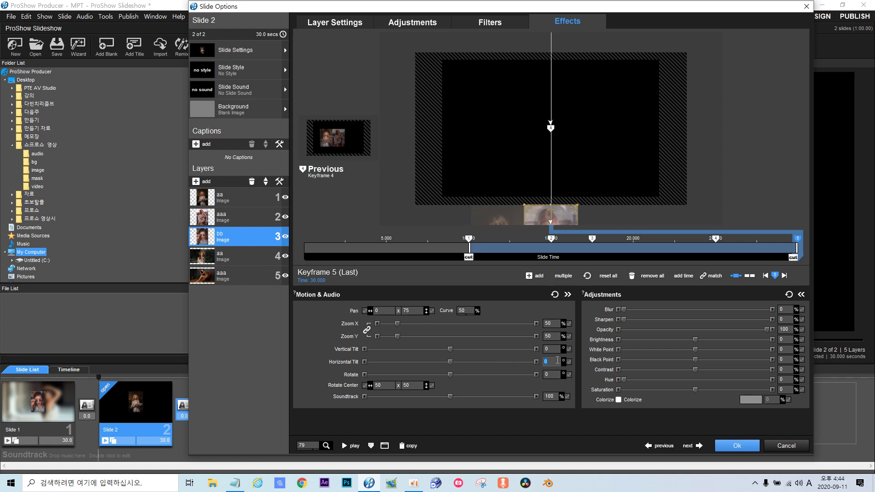
Step: Set the horizontal rotate center of the bb layer's keyframe 4 to 50 and preview the flip
{"action": "left_click", "coordinate": [716, 238]}
{"action": "left_click", "coordinate": [562, 361]}
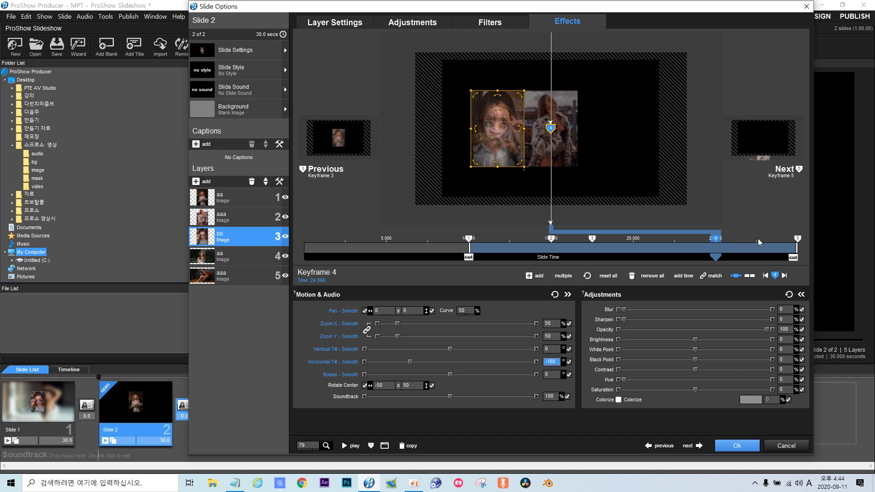
{"action": "left_click", "coordinate": [797, 238]}
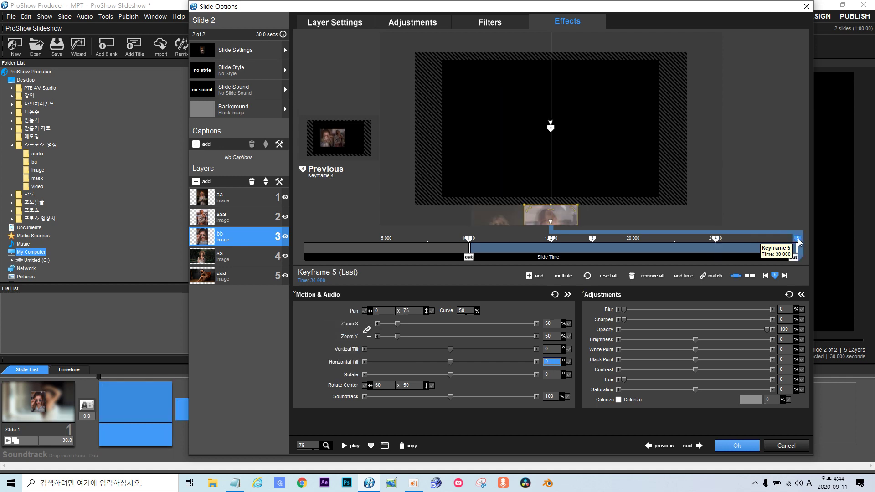
{"action": "left_click", "coordinate": [592, 239]}
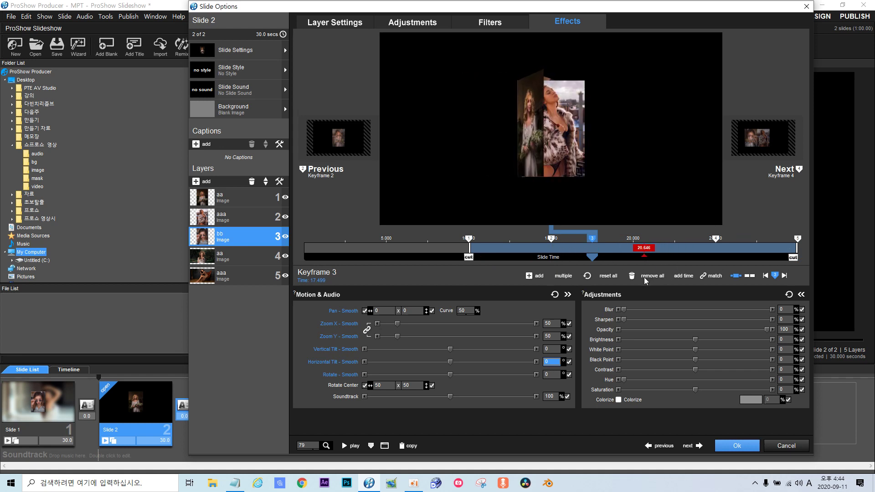
{"action": "left_click", "coordinate": [715, 239]}
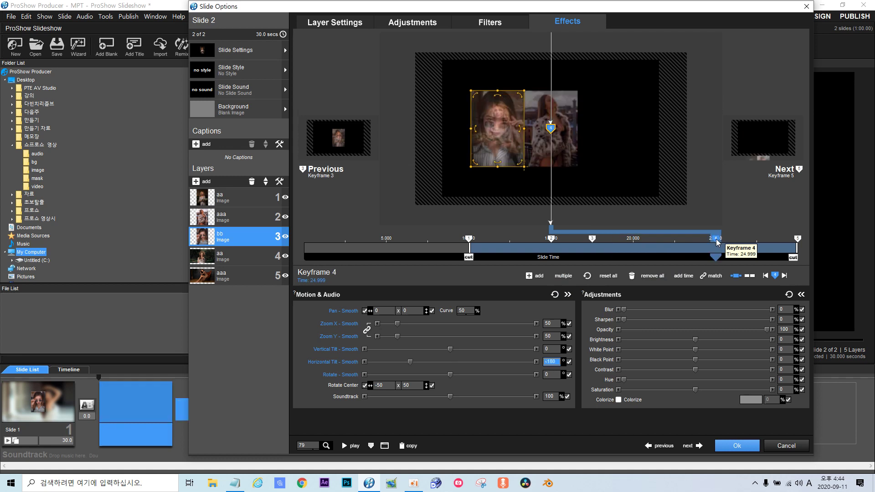
{"action": "left_click", "coordinate": [377, 385]}
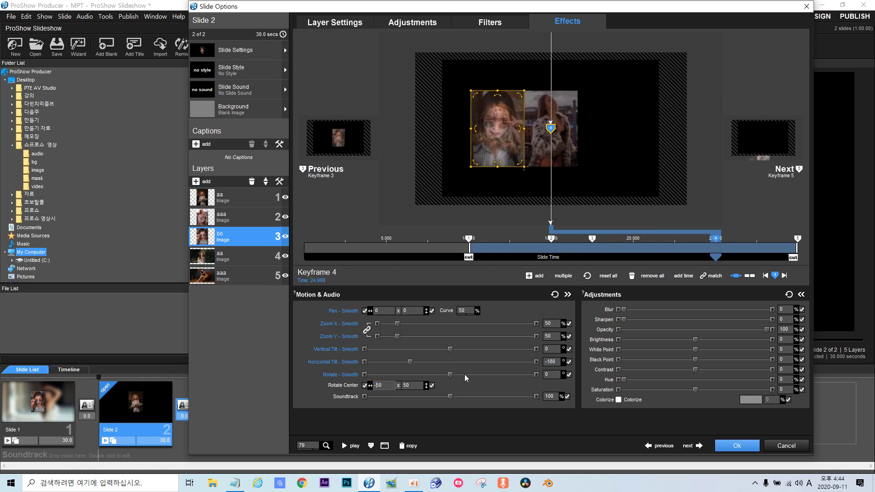
{"action": "key", "text": "BackSpace"}
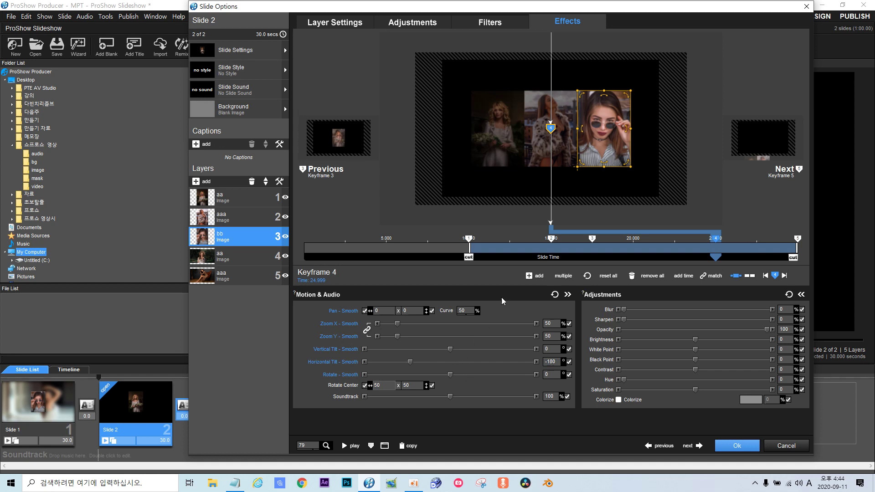
{"action": "mouse_move", "coordinate": [490, 258]}
{"action": "left_mouse_down"}
{"action": "mouse_move", "coordinate": [681, 277]}
{"action": "mouse_move", "coordinate": [734, 269]}
{"action": "mouse_move", "coordinate": [636, 281]}
{"action": "mouse_move", "coordinate": [718, 286]}
{"action": "mouse_move", "coordinate": [709, 286]}
{"action": "left_mouse_up"}
Step: Move the aaa portrait layer below the bb layer and preview the three portraits flipping open
{"action": "left_click", "coordinate": [218, 222]}
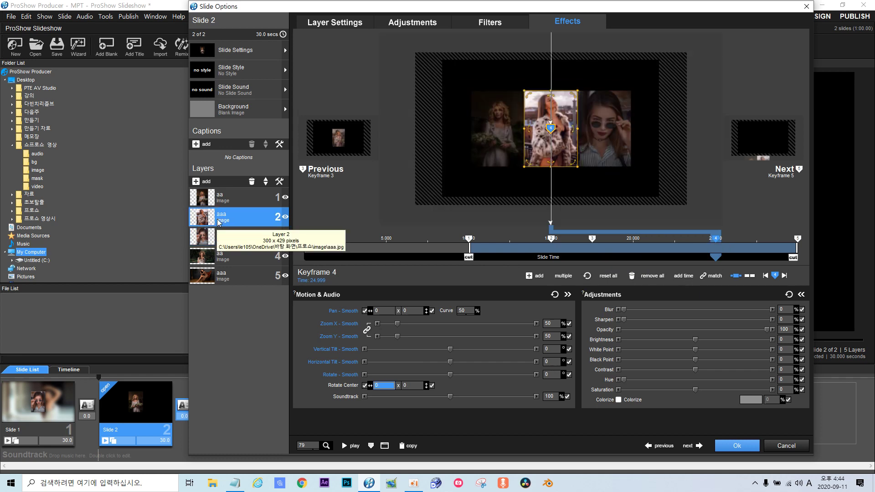
{"action": "left_click", "coordinate": [266, 184]}
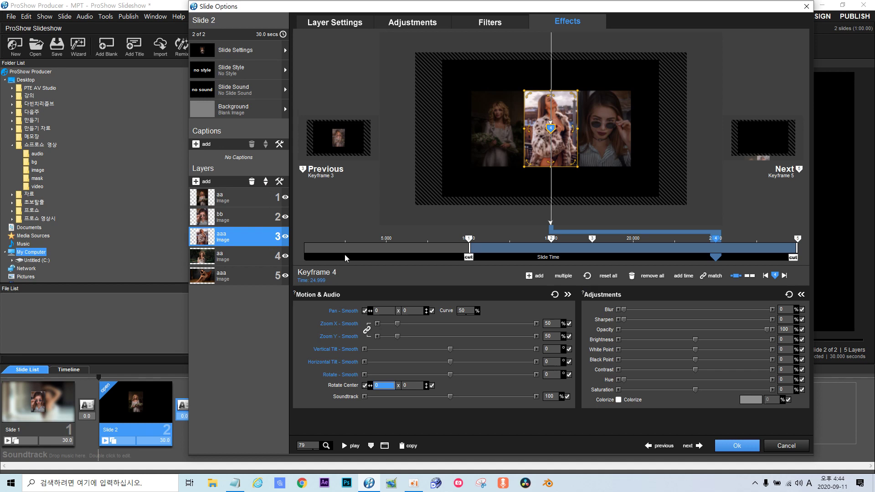
{"action": "mouse_move", "coordinate": [344, 258]}
{"action": "left_mouse_down"}
{"action": "mouse_move", "coordinate": [747, 307]}
{"action": "mouse_move", "coordinate": [565, 320]}
{"action": "left_mouse_up"}
{"action": "mouse_move", "coordinate": [655, 260]}
{"action": "left_mouse_down"}
{"action": "mouse_move", "coordinate": [776, 260]}
{"action": "mouse_move", "coordinate": [740, 256]}
{"action": "left_mouse_up"}
{"action": "left_click_drag", "start_coordinate": [613, 261], "coordinate": [771, 261]}
Step: Compare the portrait layers' keyframes 4 and 5, and set the horizontal tilt of the bb layer's last keyframe to -180
{"action": "left_click", "coordinate": [797, 238]}
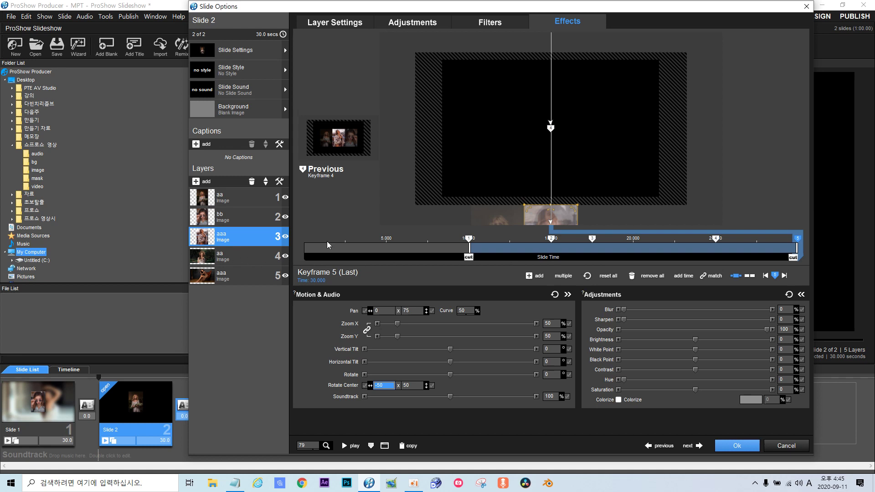
{"action": "left_click", "coordinate": [714, 242]}
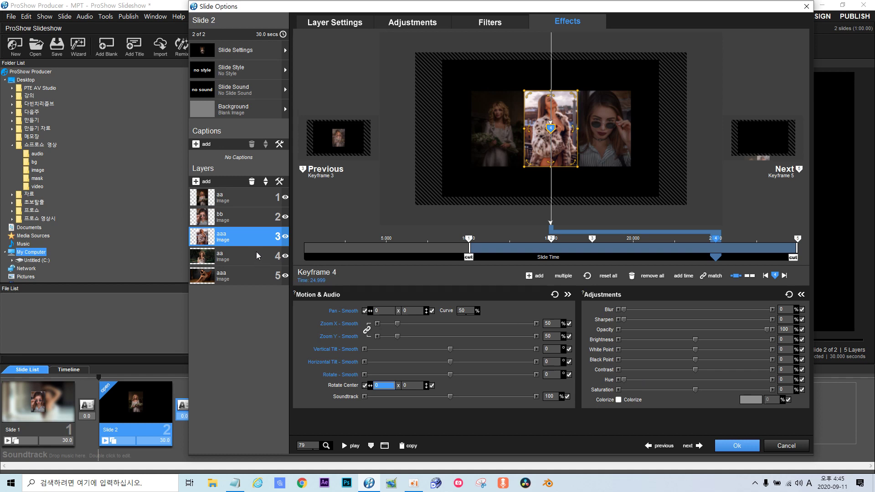
{"action": "left_click", "coordinate": [238, 224]}
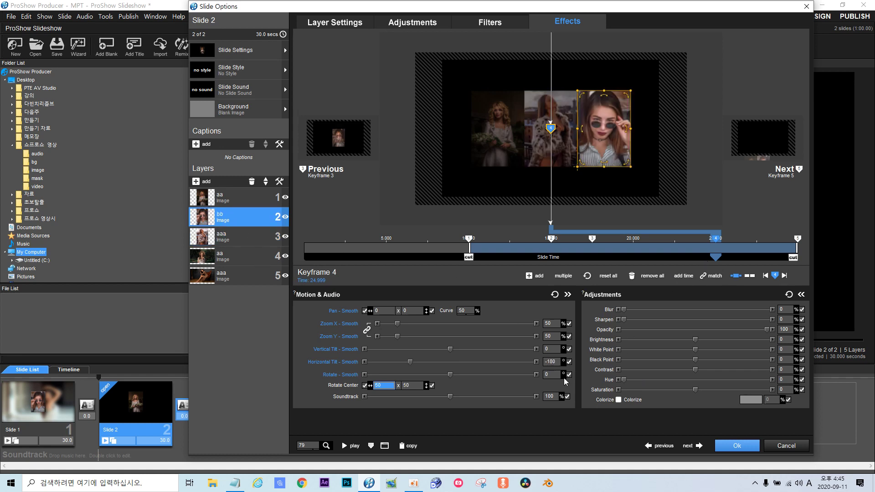
{"action": "left_click", "coordinate": [798, 240]}
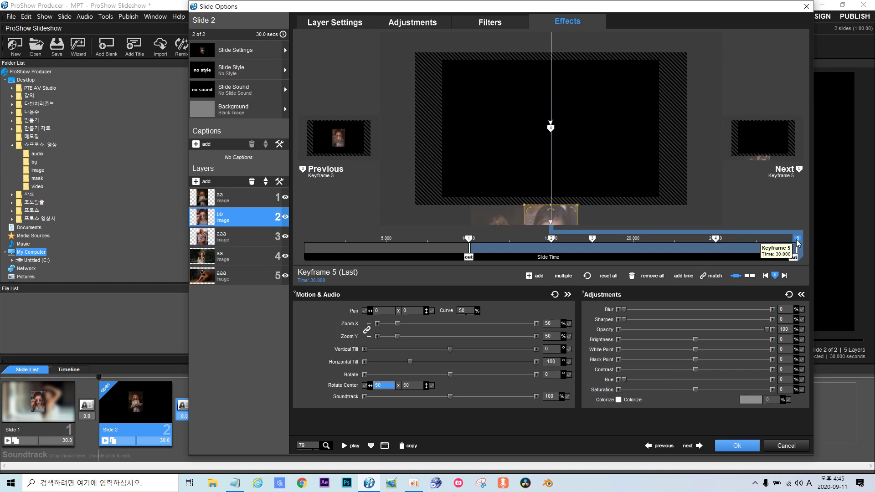
{"action": "left_click", "coordinate": [551, 364]}
{"action": "left_click", "coordinate": [716, 240]}
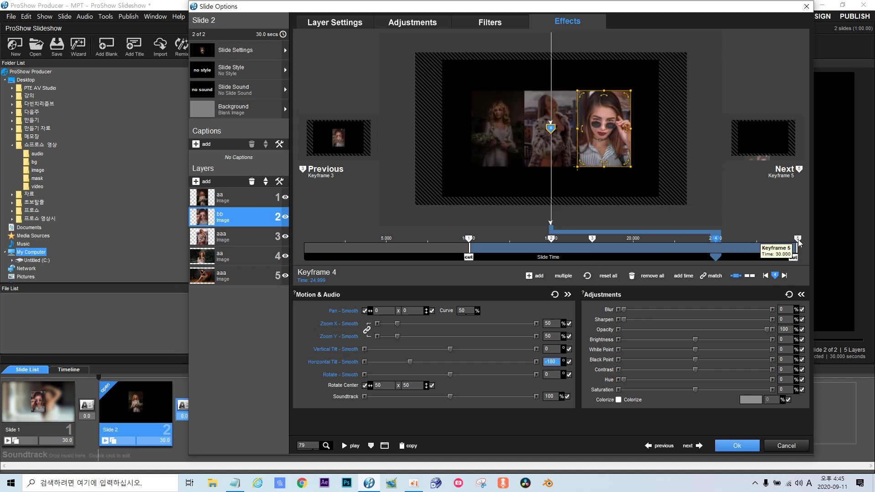
{"action": "left_click", "coordinate": [797, 238]}
{"action": "left_click", "coordinate": [558, 365]}
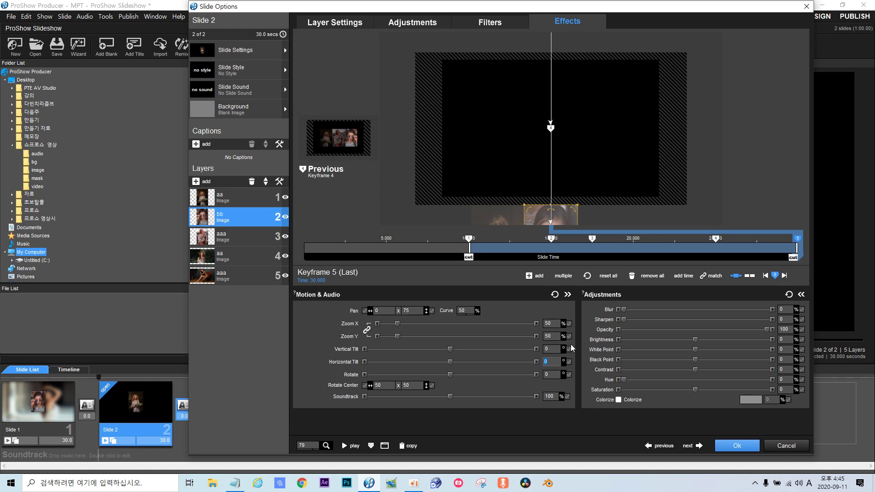
{"action": "type", "text": "-180"}
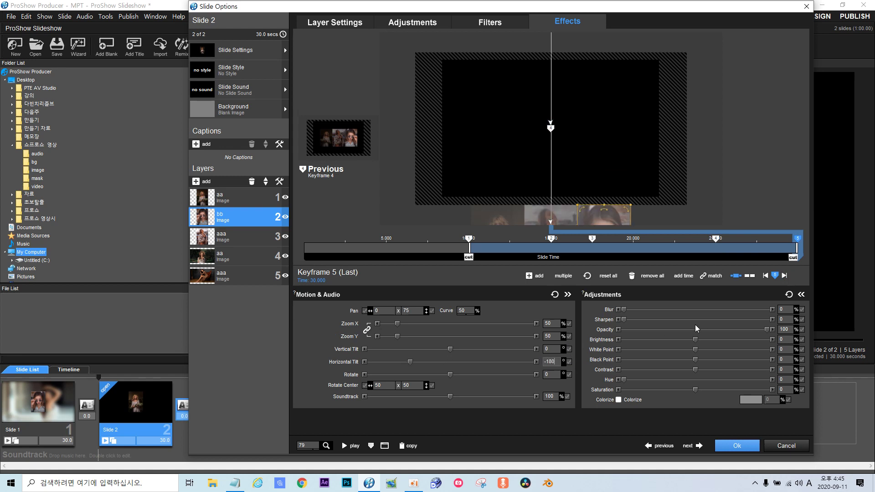
{"action": "mouse_move", "coordinate": [370, 254]}
{"action": "left_mouse_down"}
{"action": "mouse_move", "coordinate": [769, 255]}
{"action": "mouse_move", "coordinate": [688, 255]}
{"action": "left_mouse_up"}
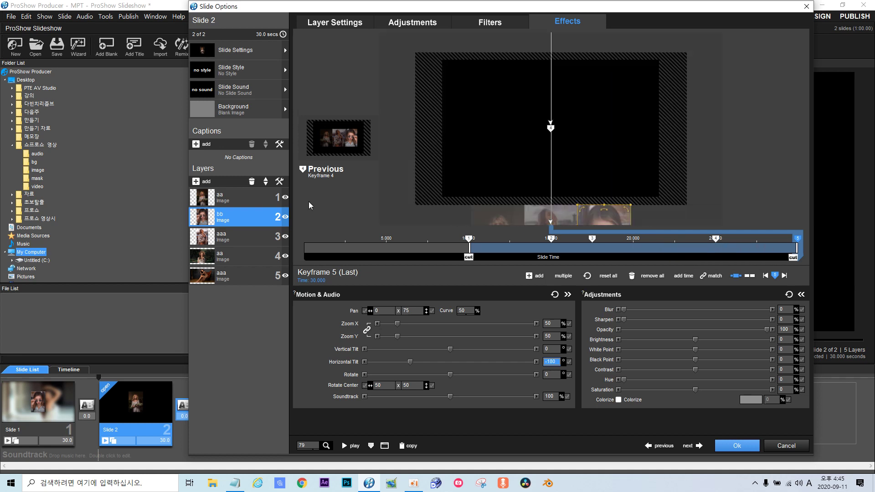
Step: Move the aa portrait layer's last keyframe to about 28.5 seconds and the bb layer's to about 29 seconds, and preview the exit
{"action": "left_click", "coordinate": [242, 200]}
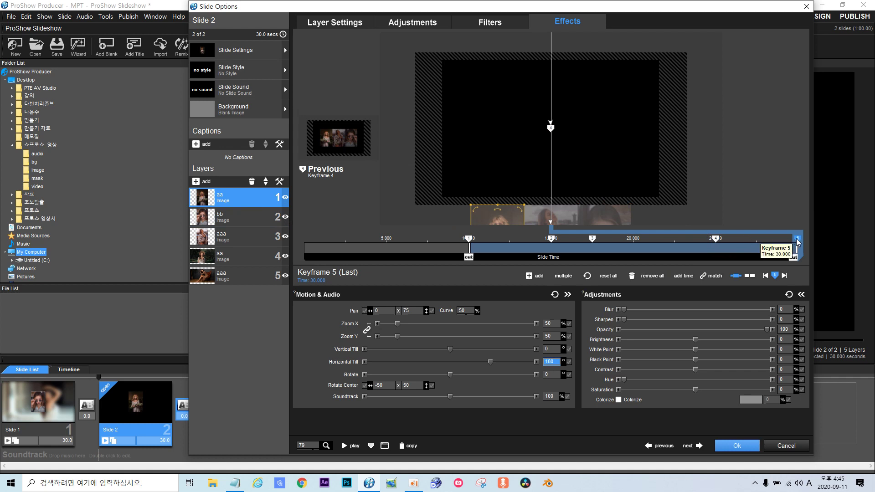
{"action": "left_click_drag", "start_coordinate": [797, 242], "coordinate": [772, 239]}
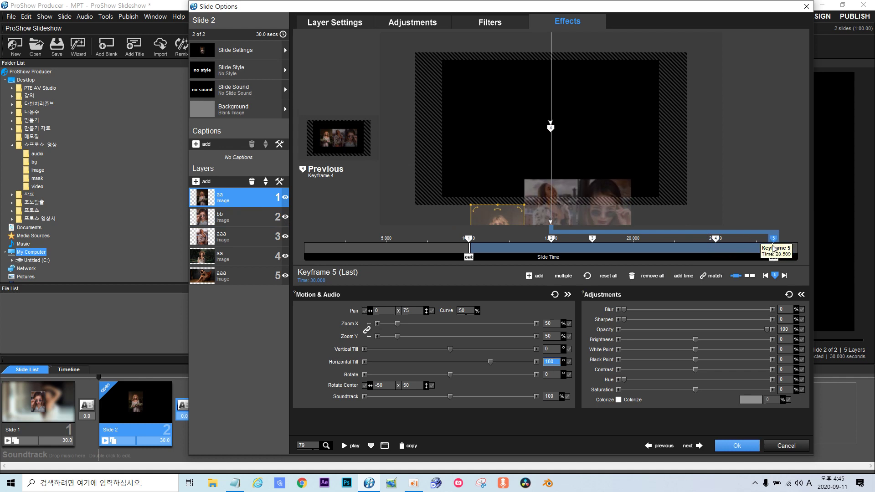
{"action": "left_click", "coordinate": [237, 216]}
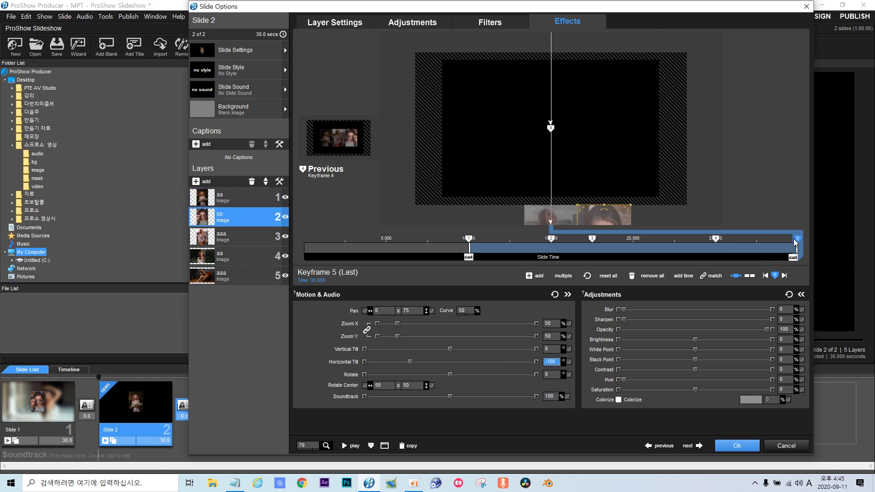
{"action": "left_click_drag", "start_coordinate": [795, 242], "coordinate": [781, 239]}
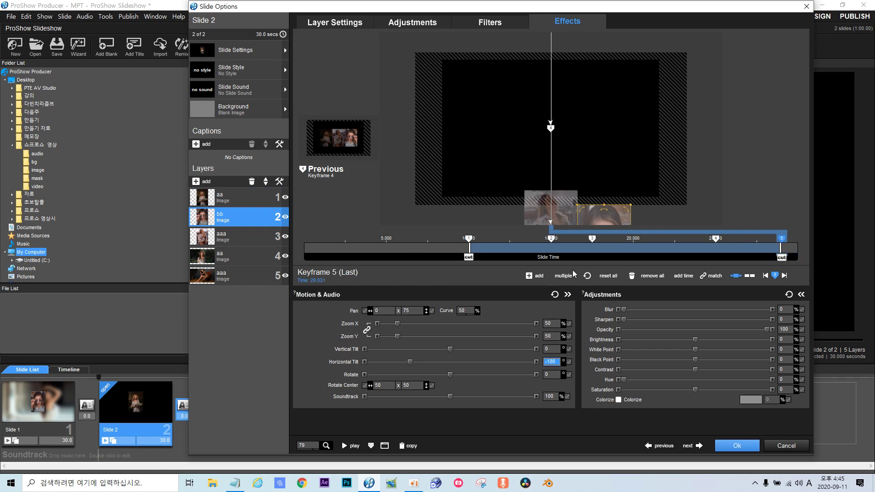
{"action": "mouse_move", "coordinate": [482, 262]}
{"action": "left_mouse_down"}
{"action": "mouse_move", "coordinate": [758, 269]}
{"action": "mouse_move", "coordinate": [720, 283]}
{"action": "mouse_move", "coordinate": [738, 281]}
{"action": "mouse_move", "coordinate": [683, 279]}
{"action": "mouse_move", "coordinate": [787, 276]}
{"action": "mouse_move", "coordinate": [518, 294]}
{"action": "mouse_move", "coordinate": [328, 272]}
{"action": "left_mouse_up"}
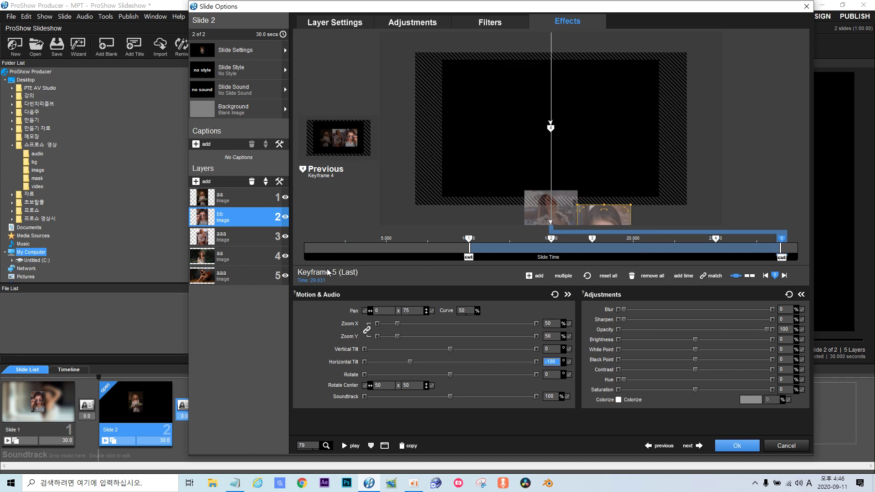
{"action": "left_click", "coordinate": [345, 446]}
Step: Use the image aaa from the image-a folder as the background of slide 2
{"action": "left_click", "coordinate": [237, 110]}
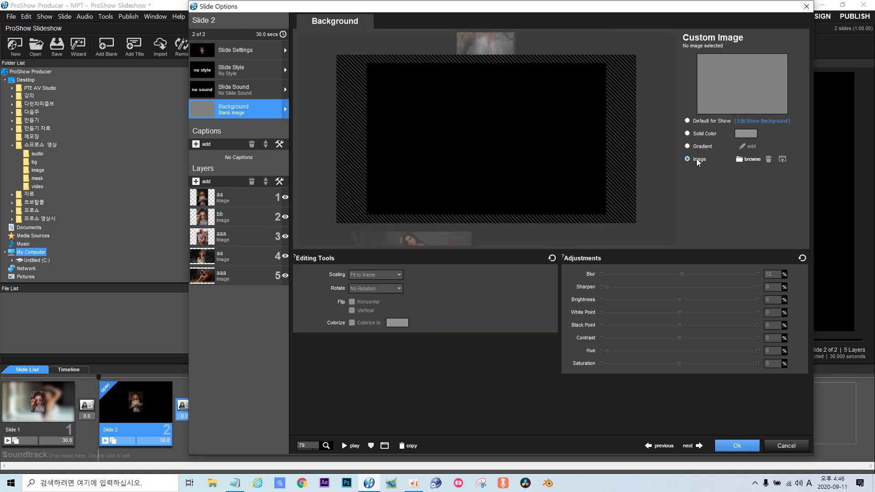
{"action": "left_click", "coordinate": [748, 159]}
{"action": "left_click", "coordinate": [752, 169]}
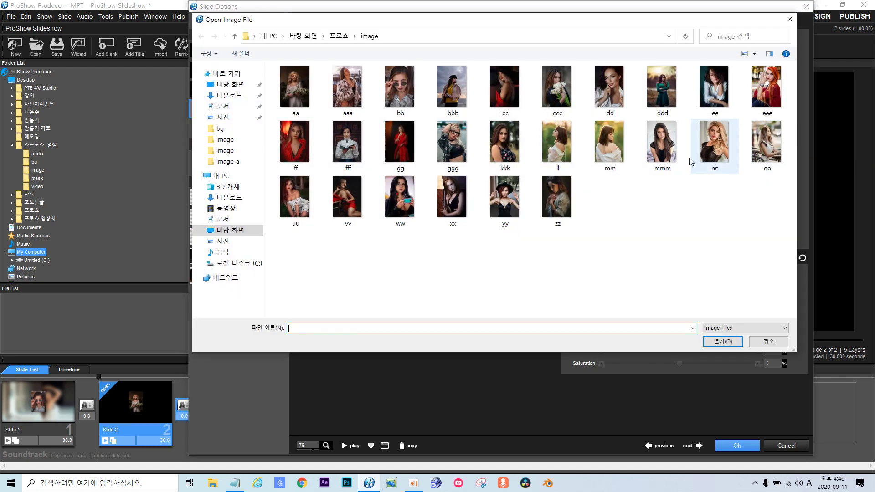
{"action": "left_click", "coordinate": [234, 36]}
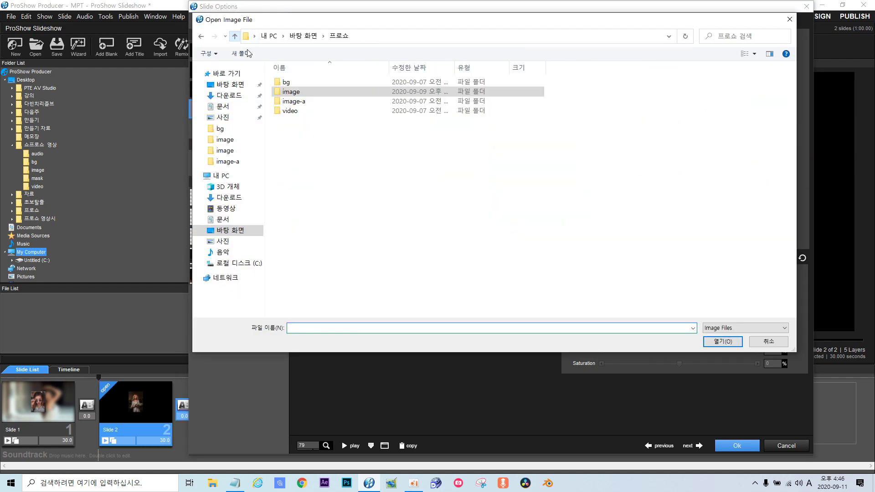
{"action": "double_click", "coordinate": [313, 110]}
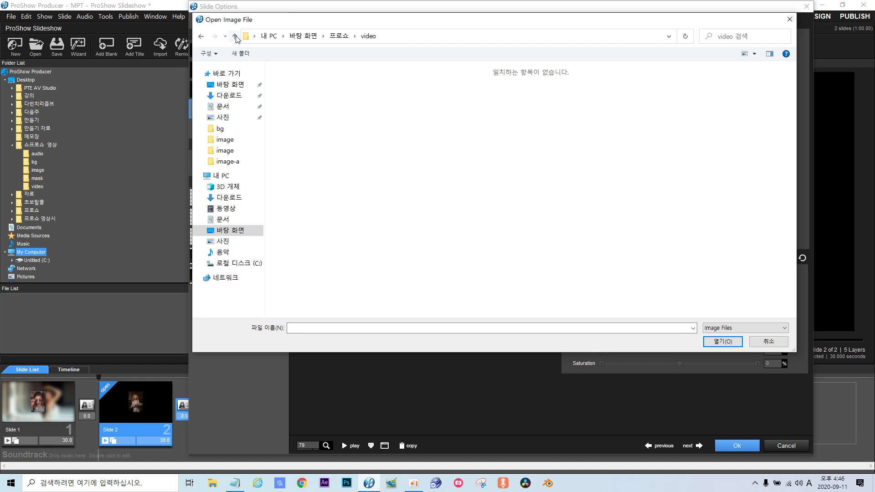
{"action": "left_click", "coordinate": [235, 36]}
{"action": "double_click", "coordinate": [300, 101]}
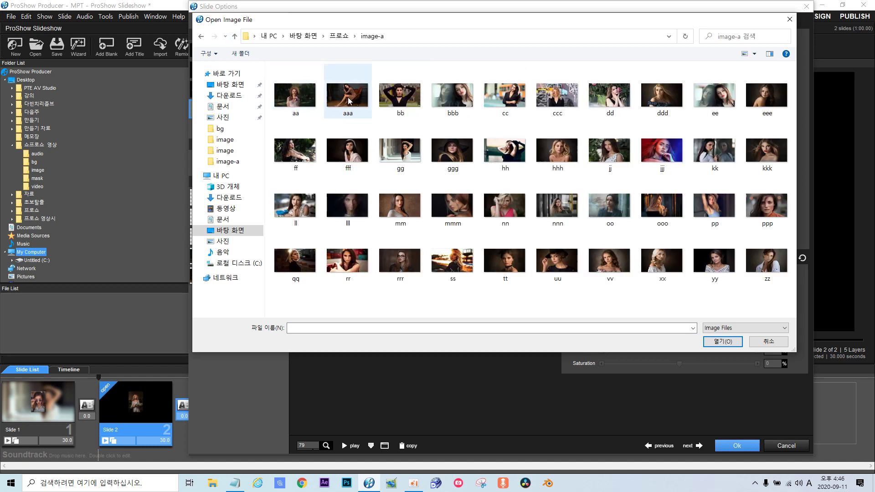
{"action": "double_click", "coordinate": [349, 101]}
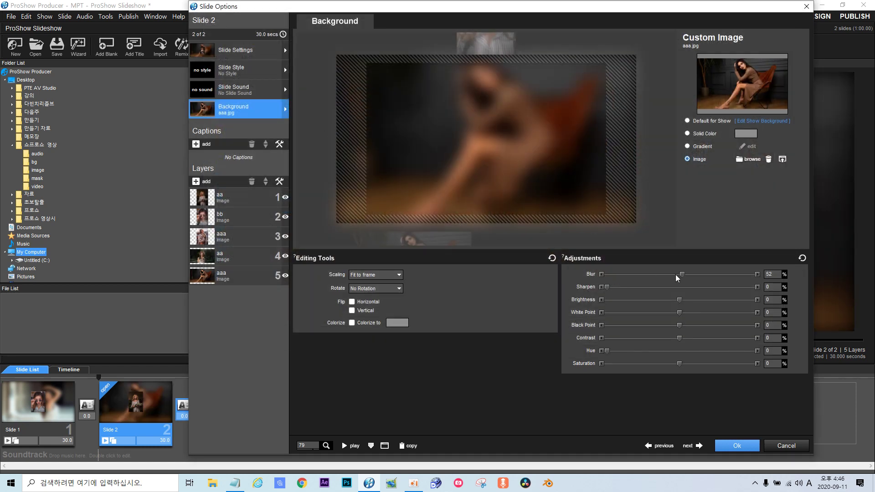
Step: Set the background image's blur to 92%, accept the slide options, and play the show from slide 1
{"action": "left_click_drag", "start_coordinate": [681, 274], "coordinate": [740, 274]}
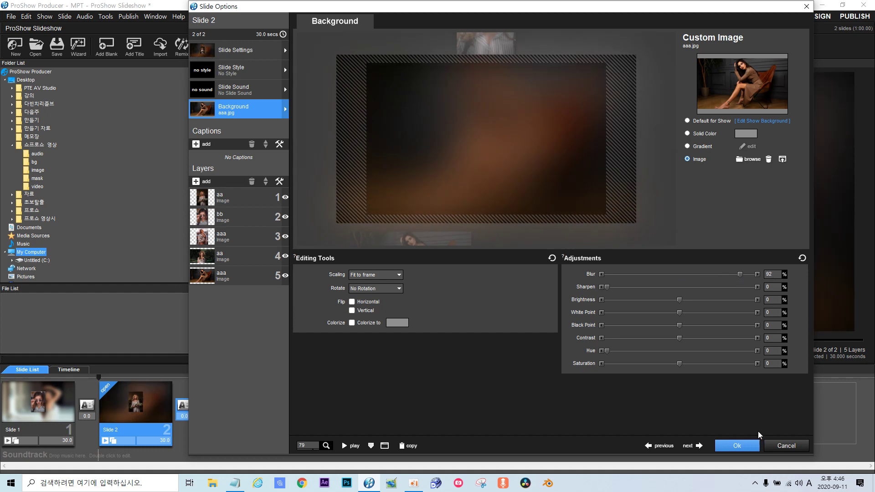
{"action": "left_click", "coordinate": [743, 445]}
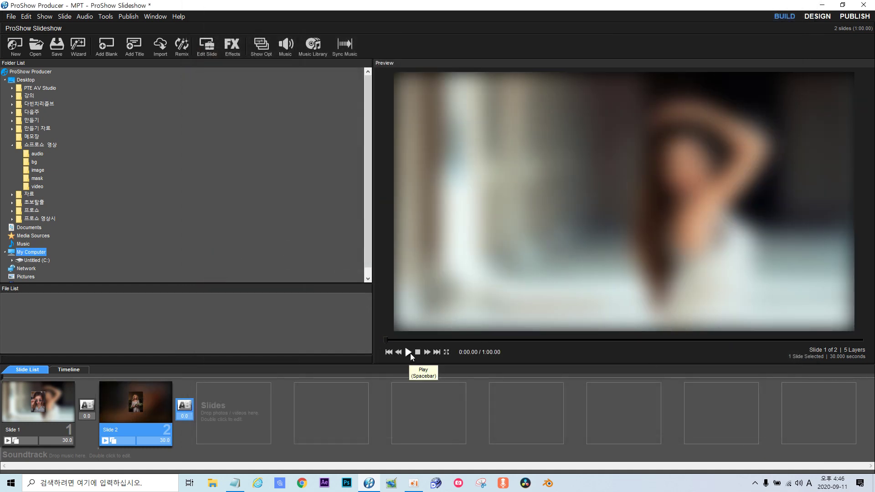
{"action": "left_click", "coordinate": [409, 353]}
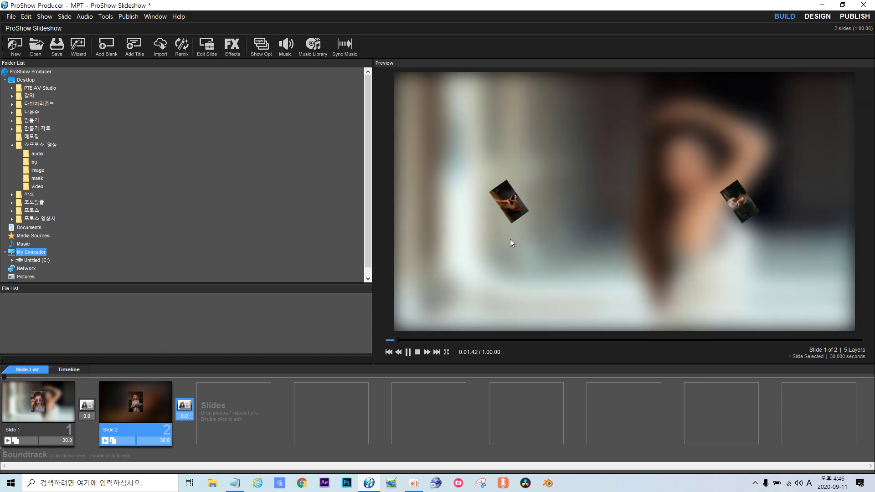